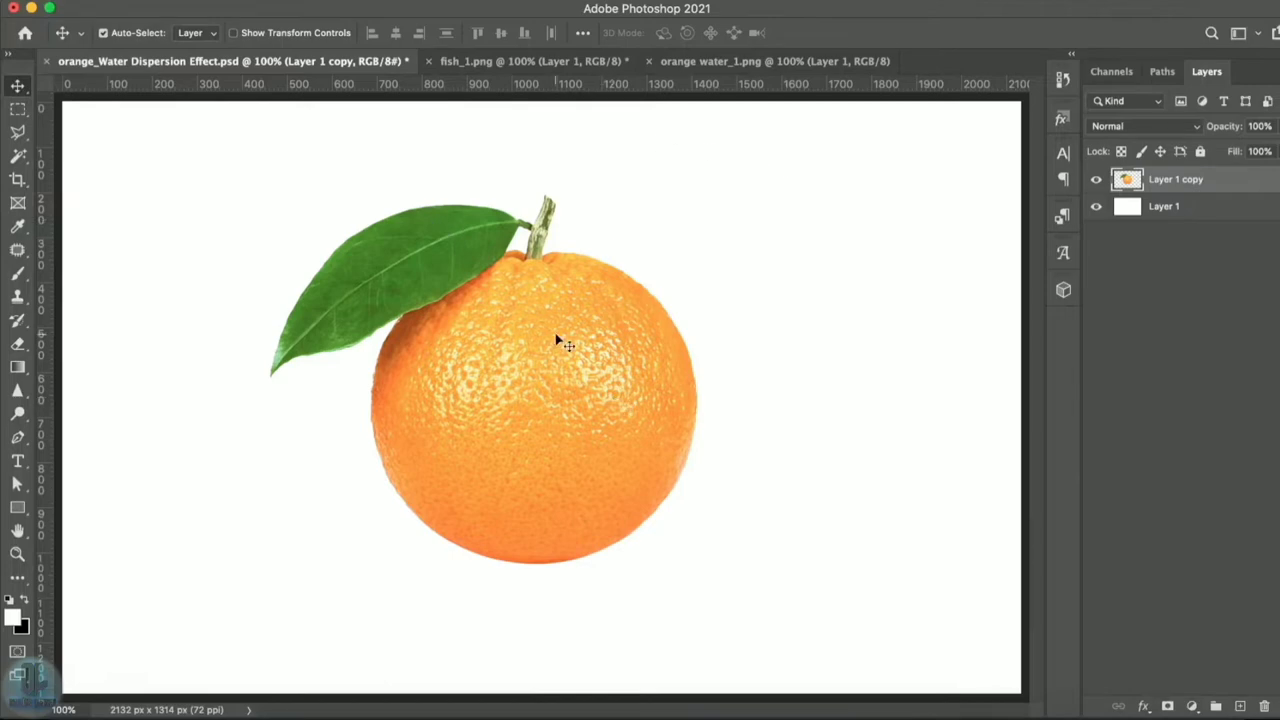
- Switch to the orange water_1.png document showing the transparent water splash
{"action": "left_click", "coordinate": [752, 62]}
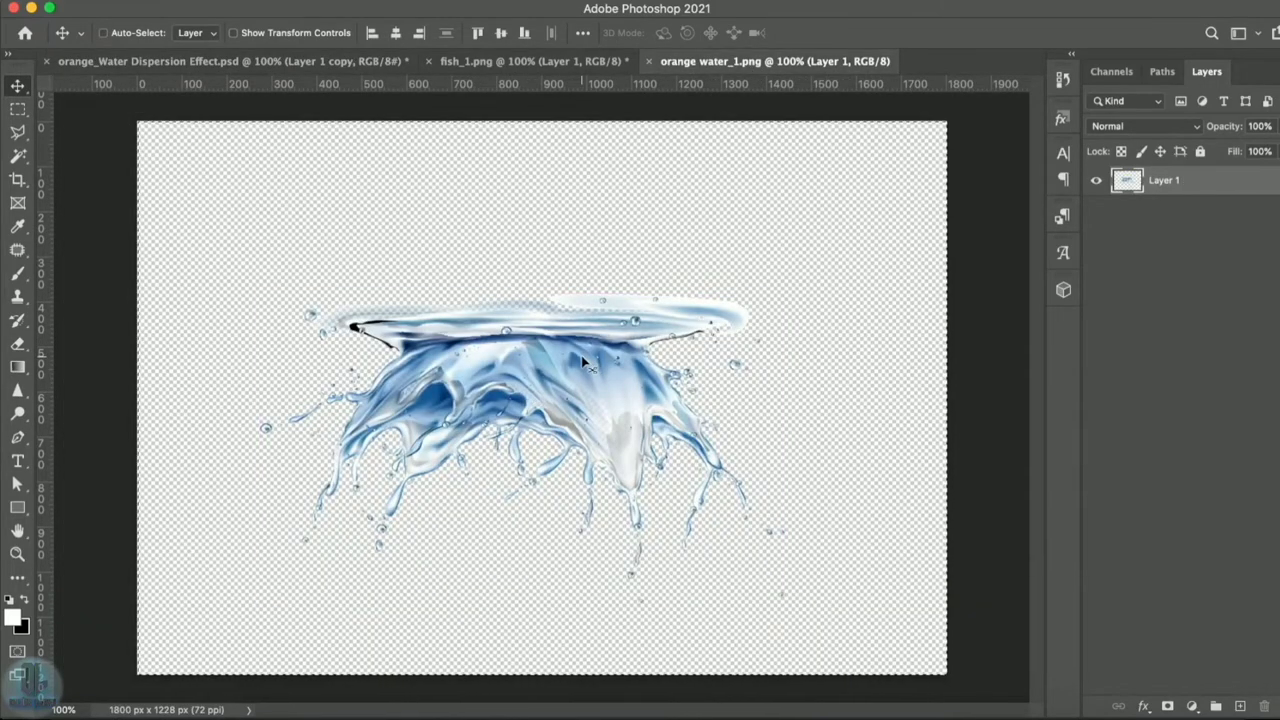
- Paste the water splash into the orange document as a new layer and move it down over the orange
{"action": "key", "text": "super+w"}
{"action": "key", "text": "super"}
{"action": "key", "text": "super+v"}
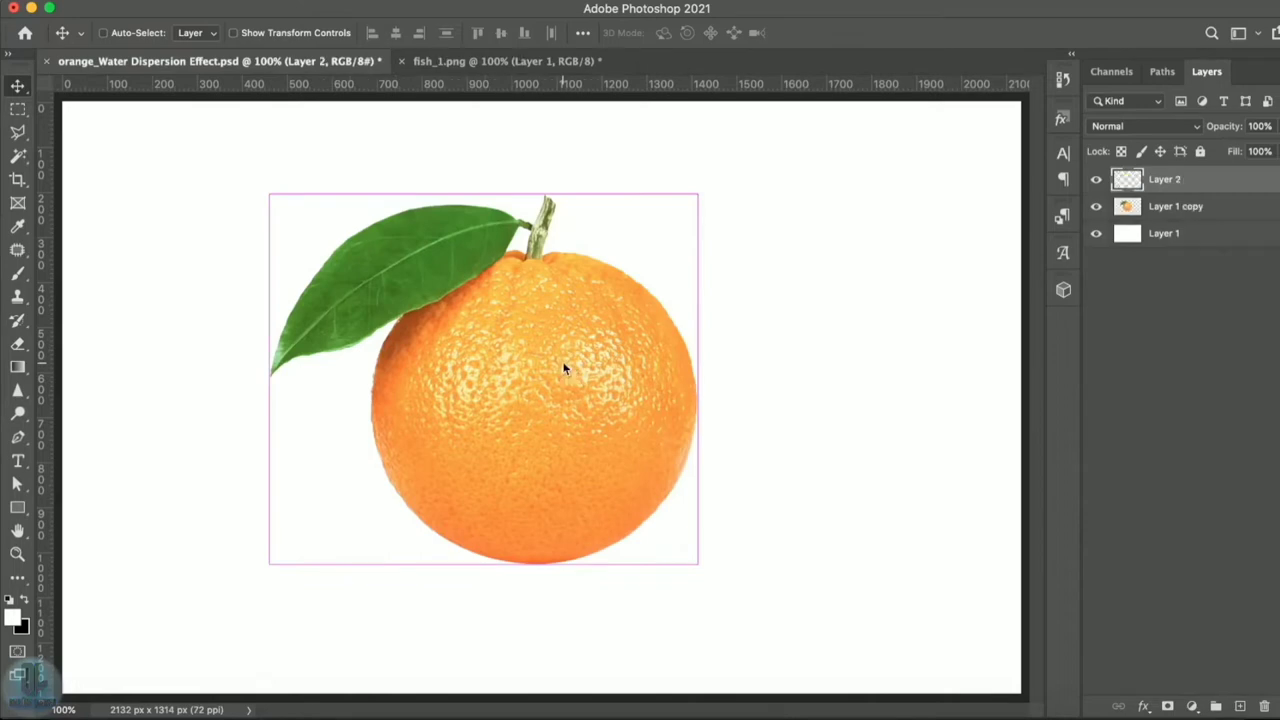
{"action": "left_click_drag", "start_coordinate": [579, 353], "coordinate": [578, 469]}
{"action": "left_click", "coordinate": [552, 311]}
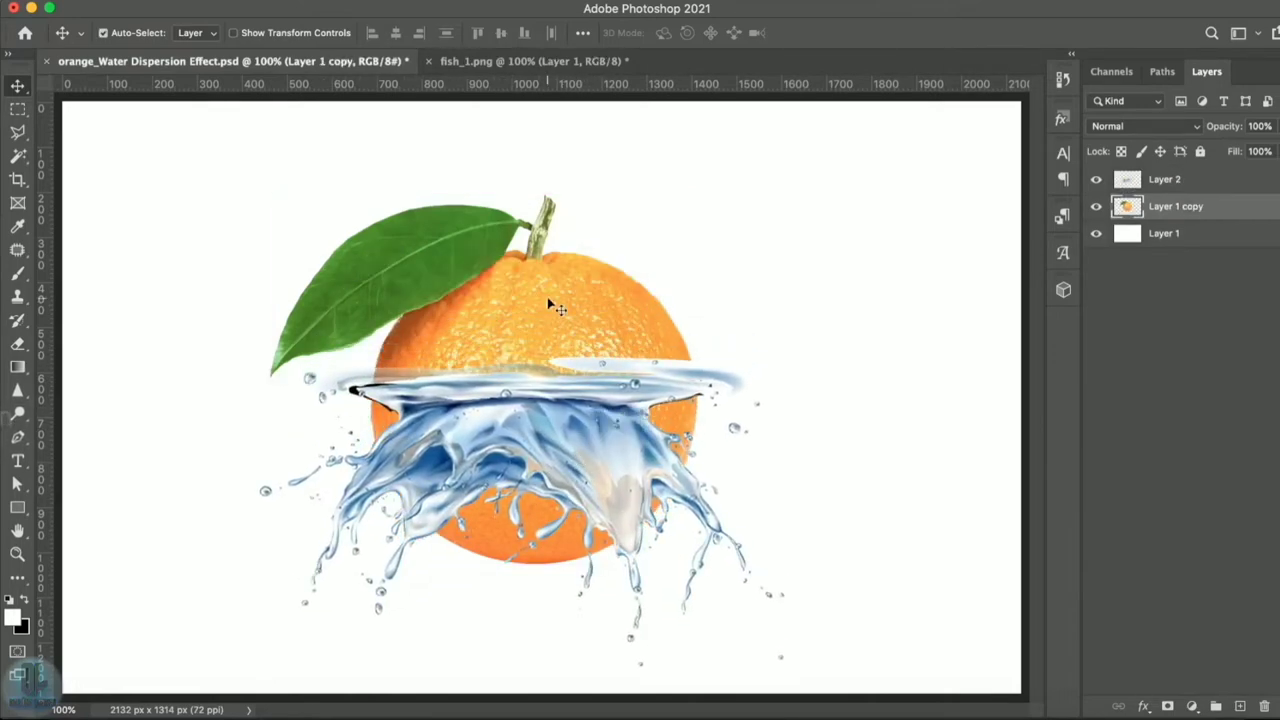
{"action": "key", "text": "super+t"}
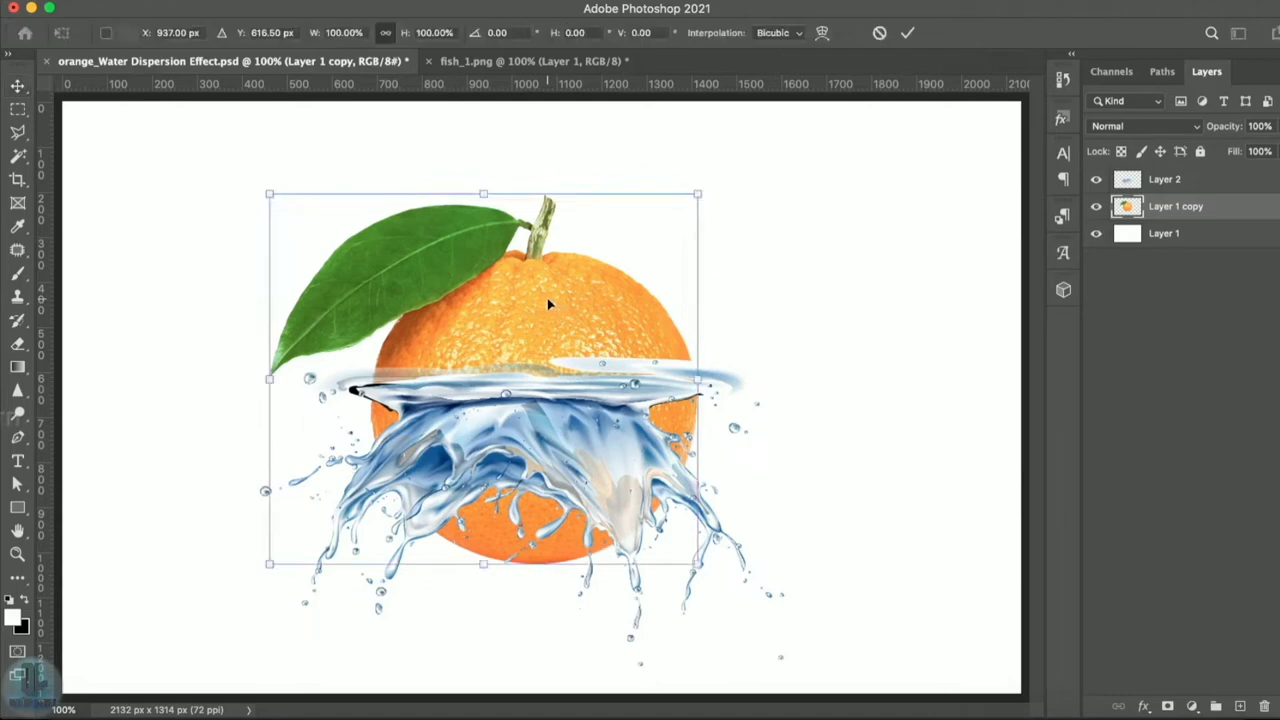
- Flip the orange layer vertically and move it down
{"action": "right_click", "coordinate": [548, 304]}
{"action": "left_click", "coordinate": [585, 617]}
{"action": "left_click_drag", "start_coordinate": [563, 331], "coordinate": [562, 378]}
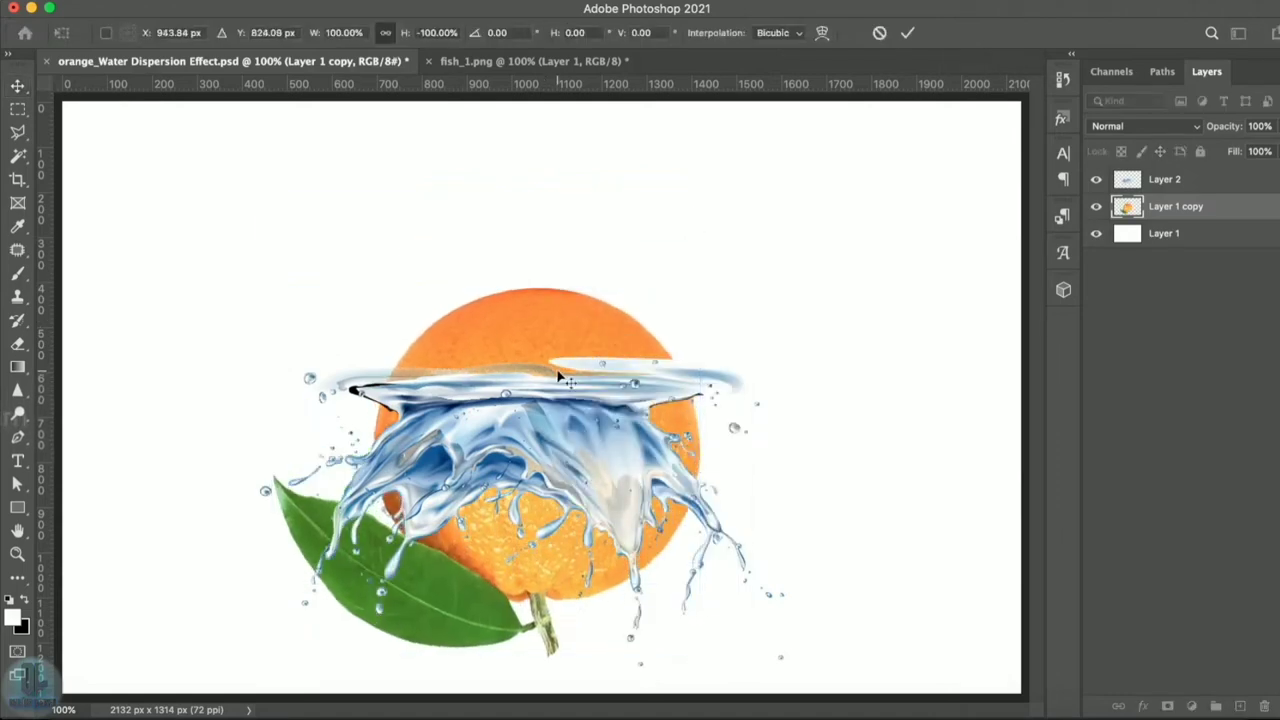
{"action": "key", "text": "Return"}
- Flip the water splash vertically and place its crown on the orange's top
{"action": "left_click_drag", "start_coordinate": [580, 428], "coordinate": [581, 340]}
{"action": "key", "text": "super+t"}
{"action": "right_click", "coordinate": [581, 340]}
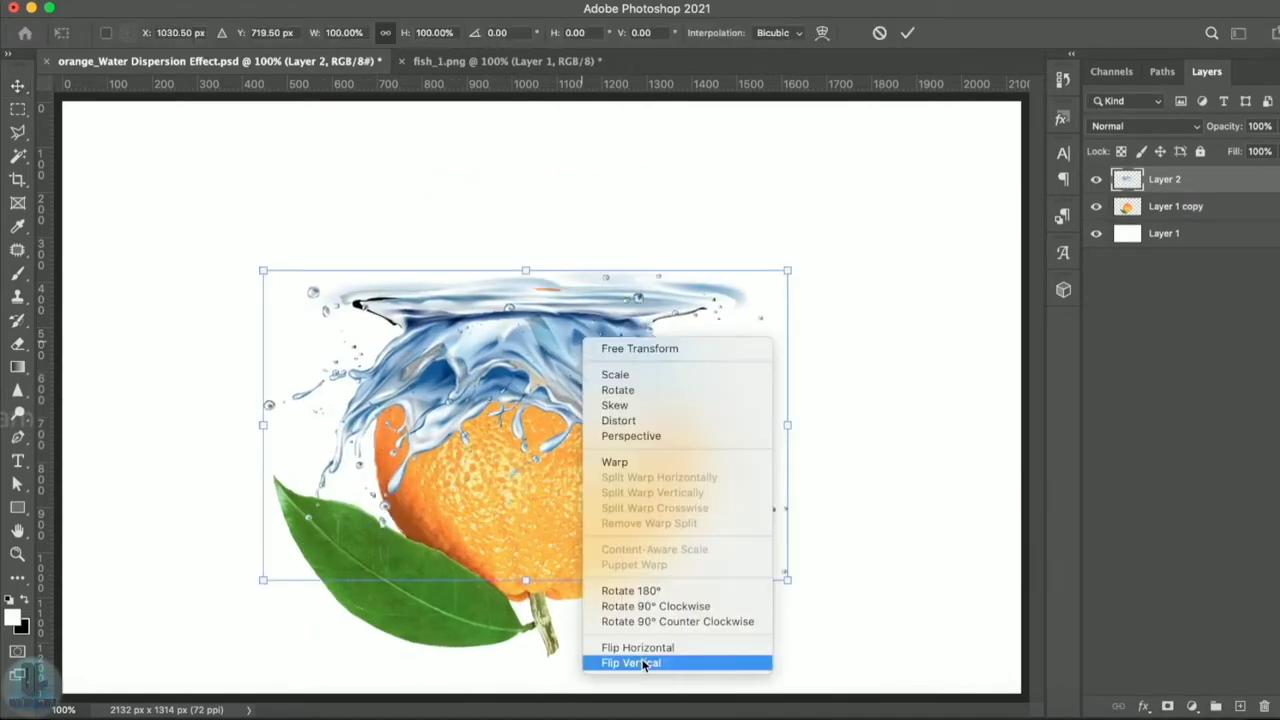
{"action": "left_click", "coordinate": [643, 665]}
{"action": "mouse_move", "coordinate": [605, 445]}
{"action": "left_mouse_down"}
{"action": "mouse_move", "coordinate": [603, 287]}
{"action": "mouse_move", "coordinate": [617, 303]}
{"action": "left_mouse_up"}
{"action": "key", "text": "Return"}
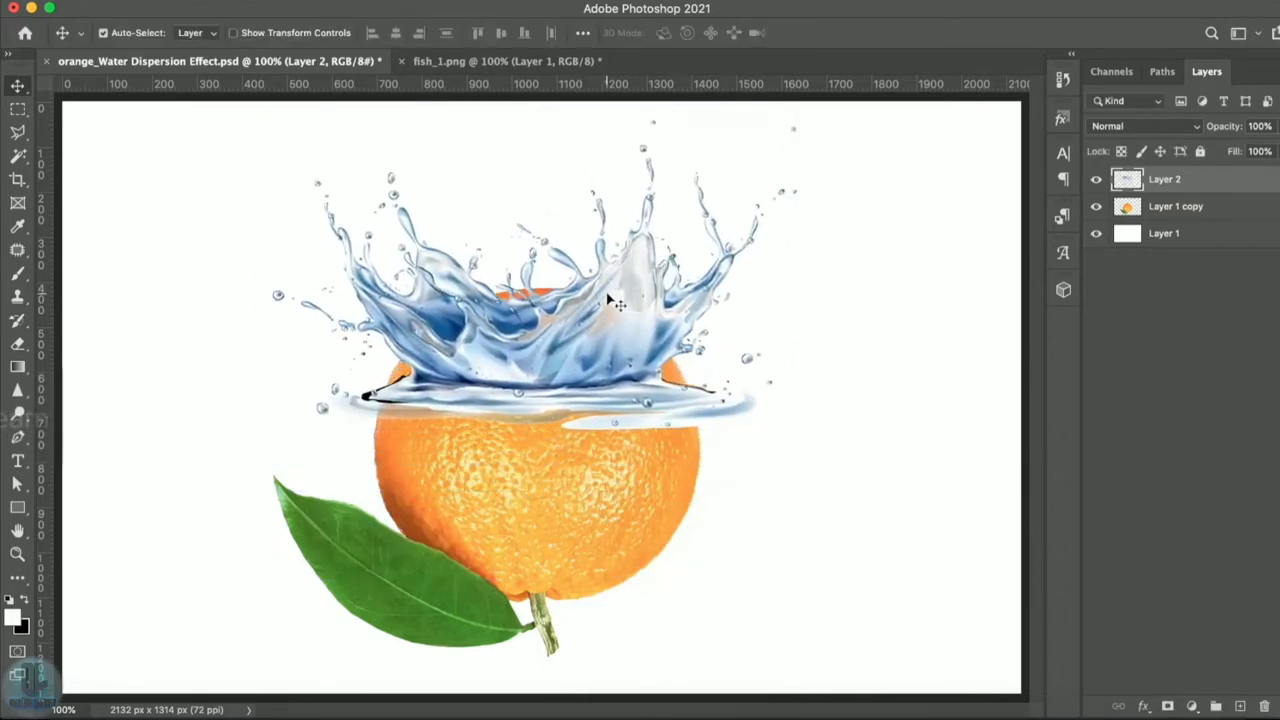
- Scale the splash to about 120.74% width and 112.05% height, widening its crown
{"action": "key", "text": "super+t"}
{"action": "left_click_drag", "start_coordinate": [268, 418], "coordinate": [228, 454]}
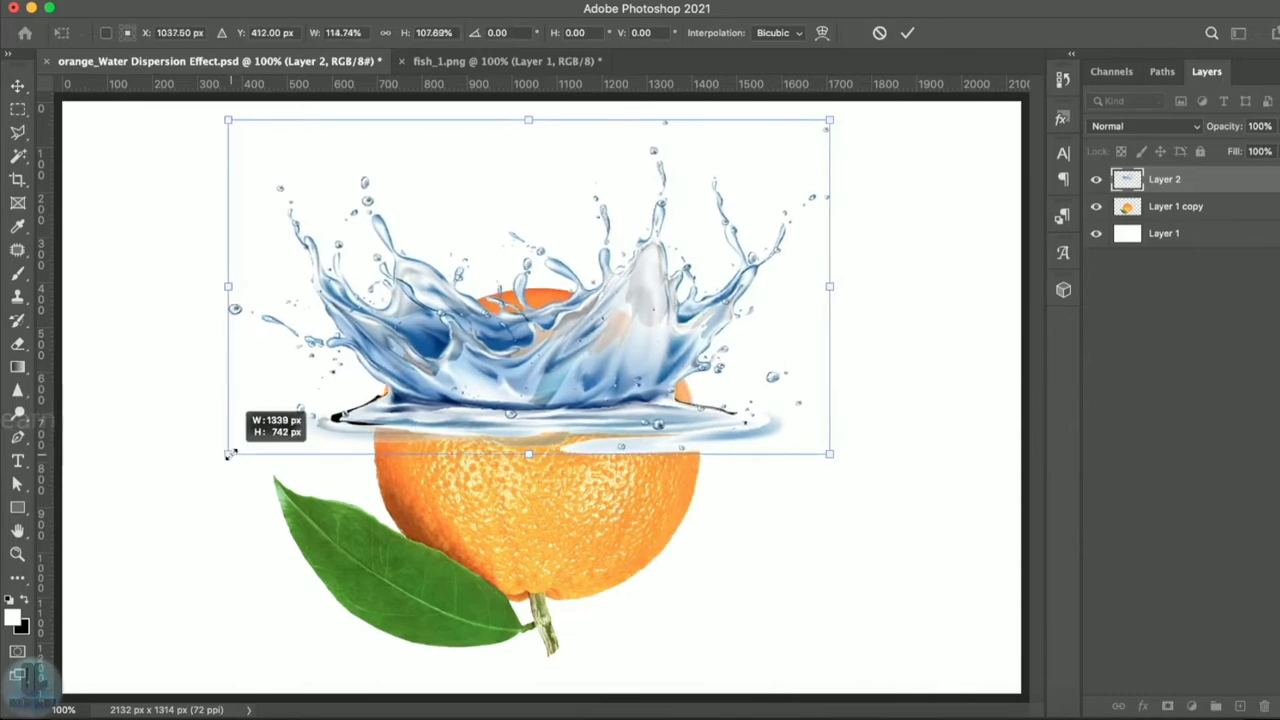
{"action": "left_click_drag", "start_coordinate": [228, 454], "coordinate": [222, 459]}
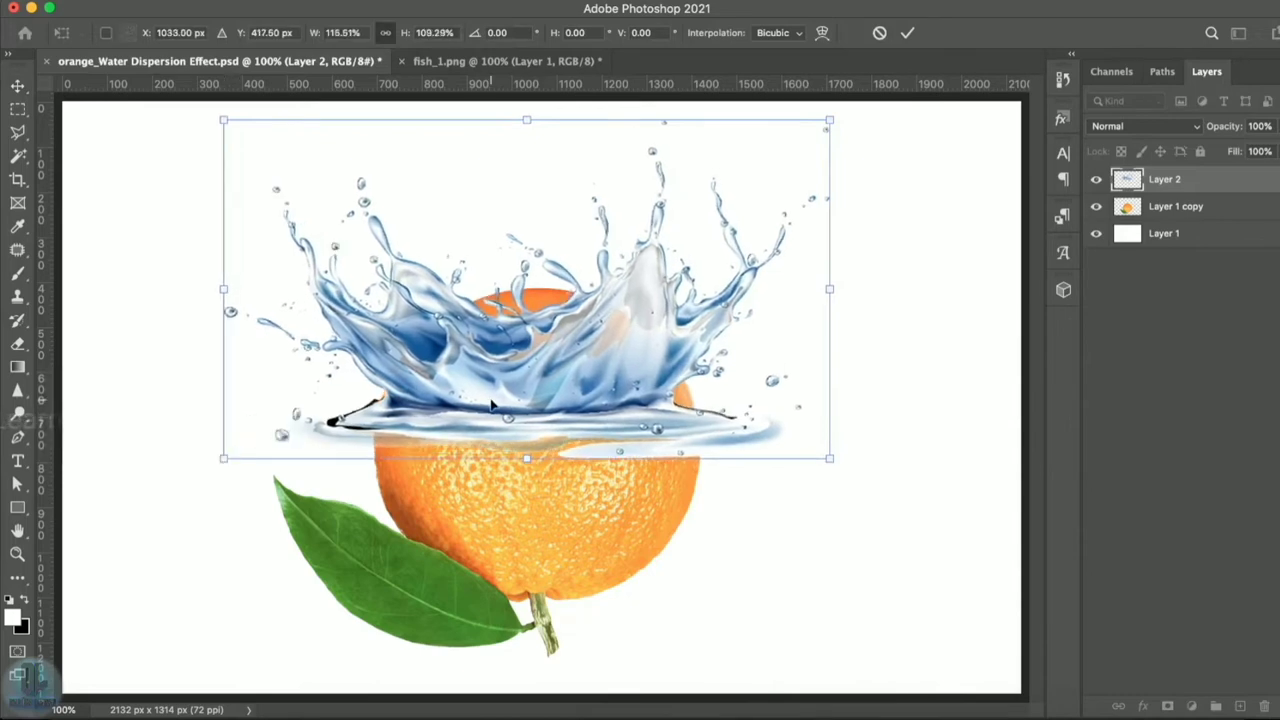
{"action": "left_click_drag", "start_coordinate": [491, 404], "coordinate": [491, 400]}
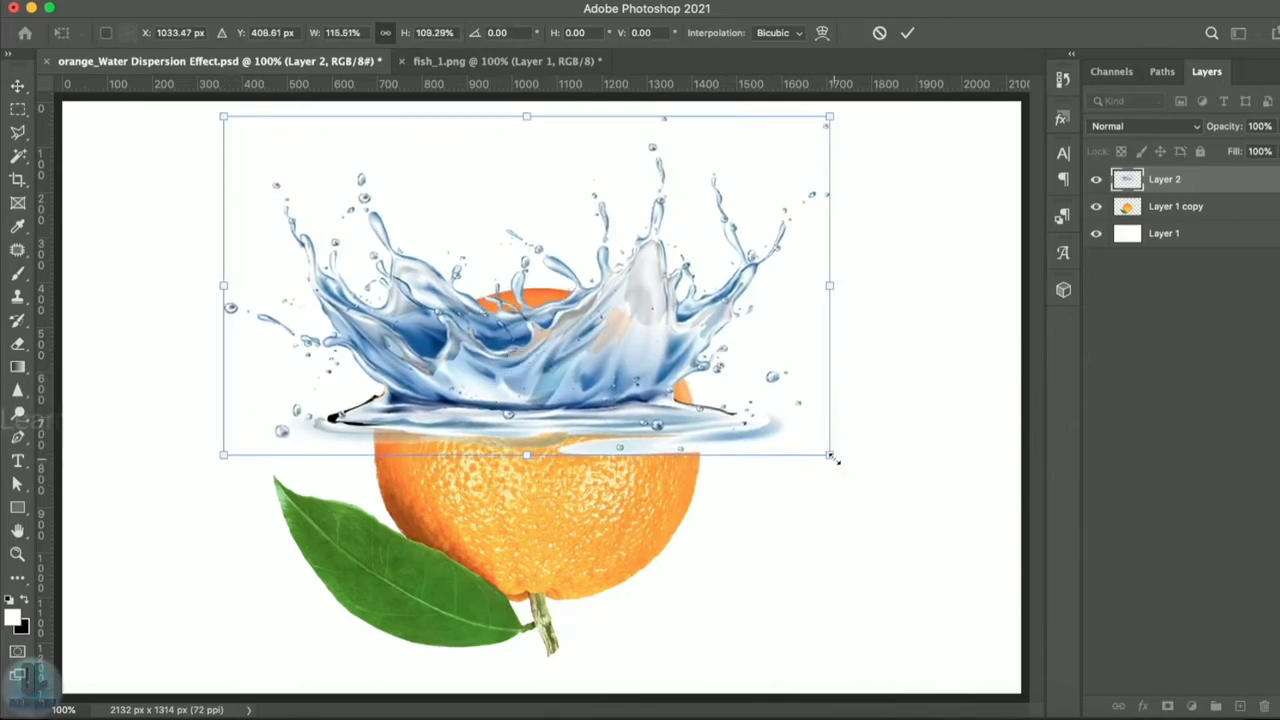
{"action": "left_click_drag", "start_coordinate": [836, 459], "coordinate": [857, 464]}
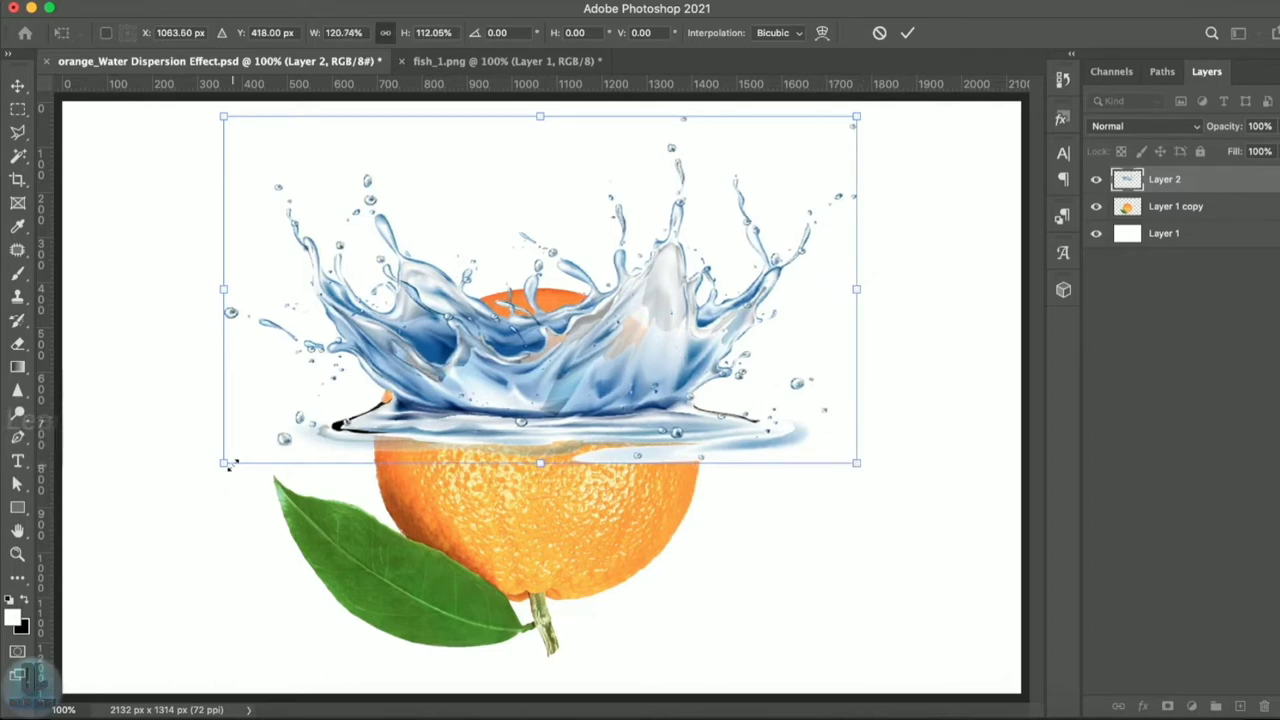
{"action": "key", "text": "Return"}
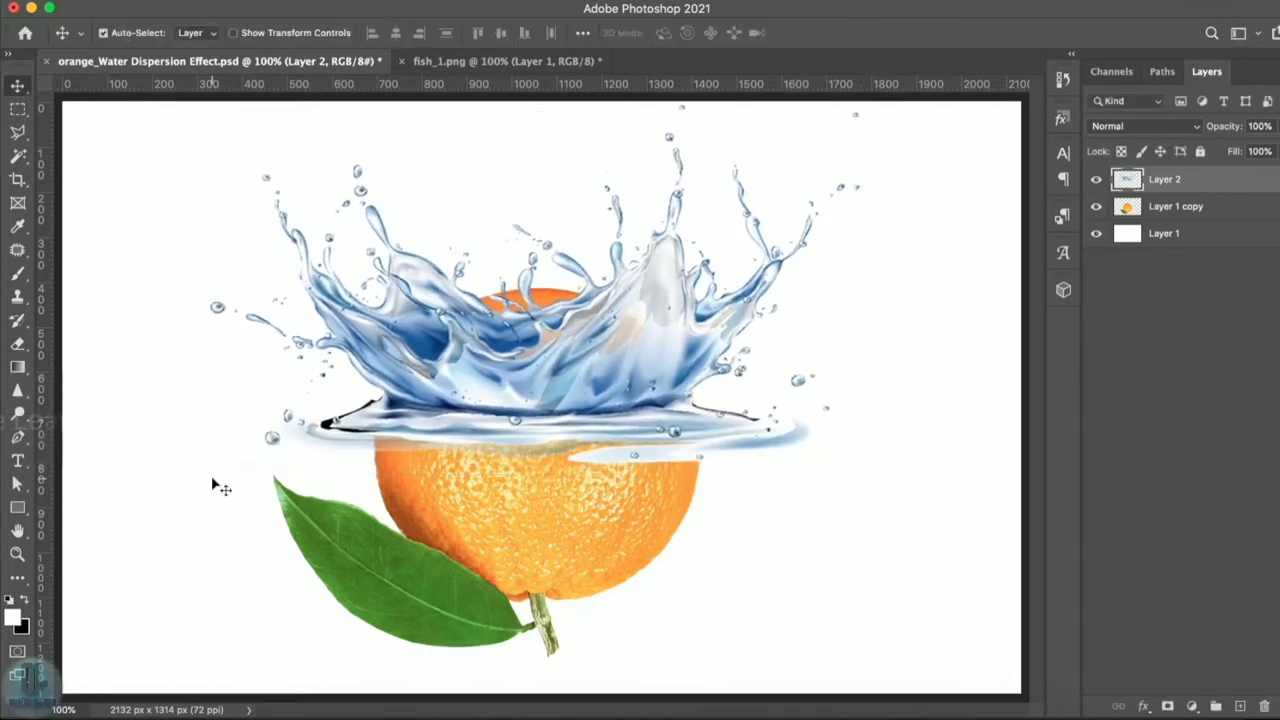
- Add a layer mask to the orange layer and paint black to hide its top behind the splash
{"action": "left_click", "coordinate": [1162, 210]}
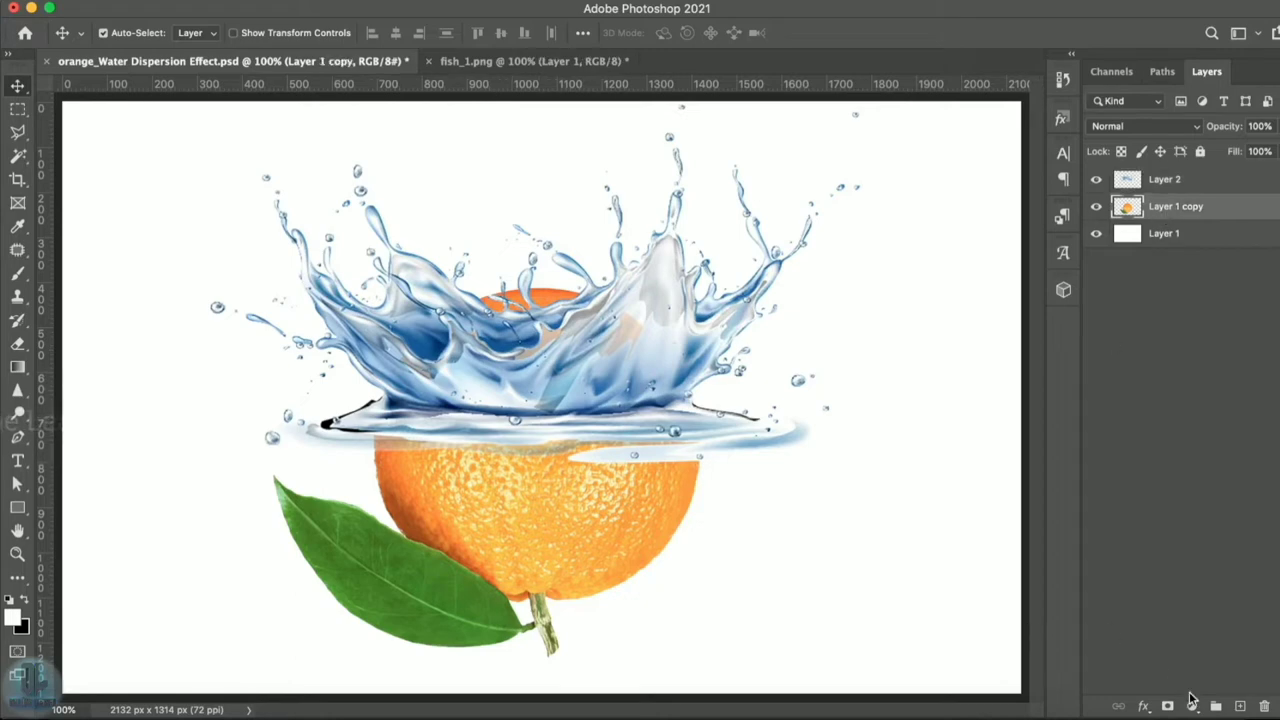
{"action": "left_click", "coordinate": [1168, 706]}
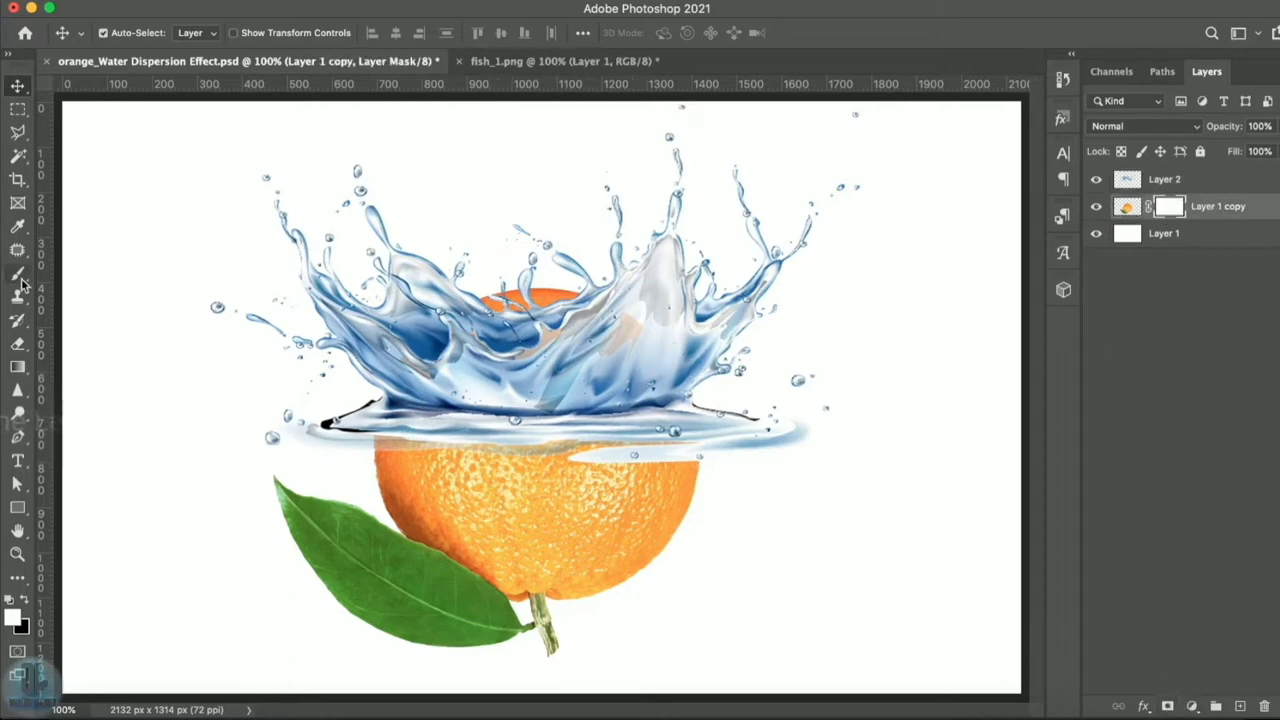
{"action": "left_click", "coordinate": [17, 272]}
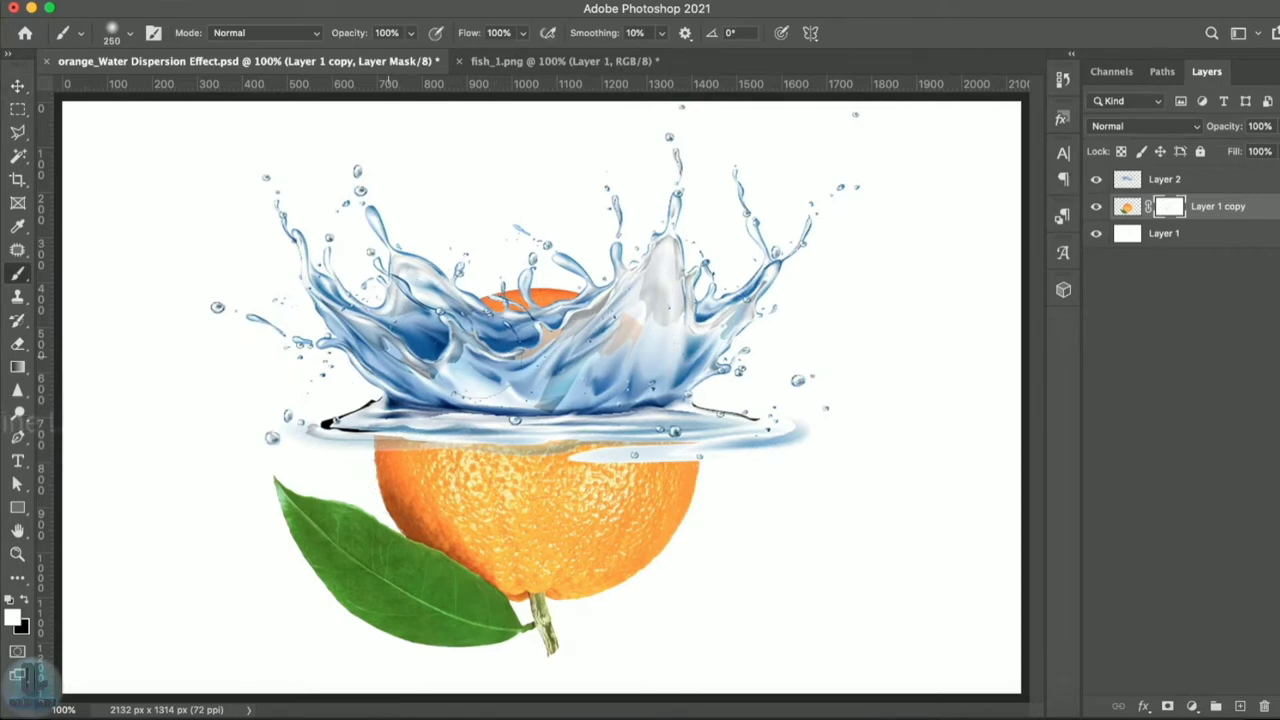
{"action": "key", "text": "x"}
{"action": "left_click_drag", "start_coordinate": [470, 290], "coordinate": [580, 305]}
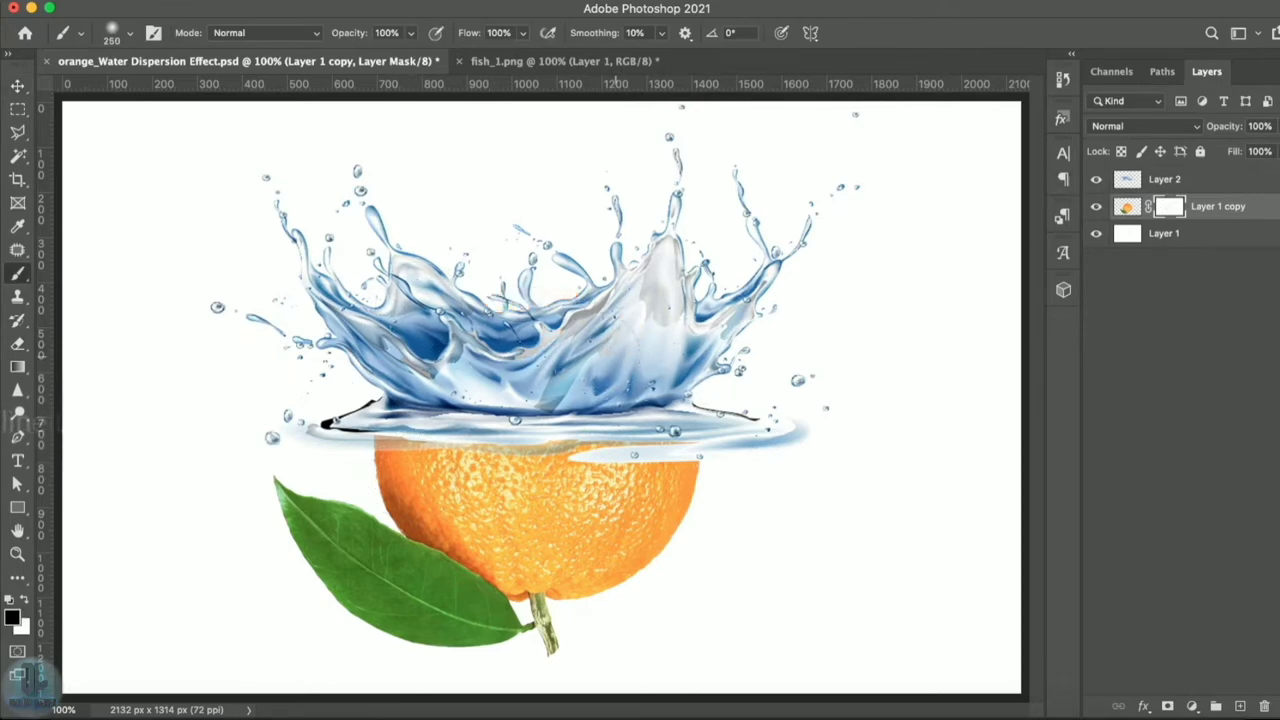
{"action": "left_click_drag", "start_coordinate": [493, 401], "coordinate": [436, 257]}
{"action": "left_click", "coordinate": [18, 85]}
{"action": "left_click", "coordinate": [522, 436]}
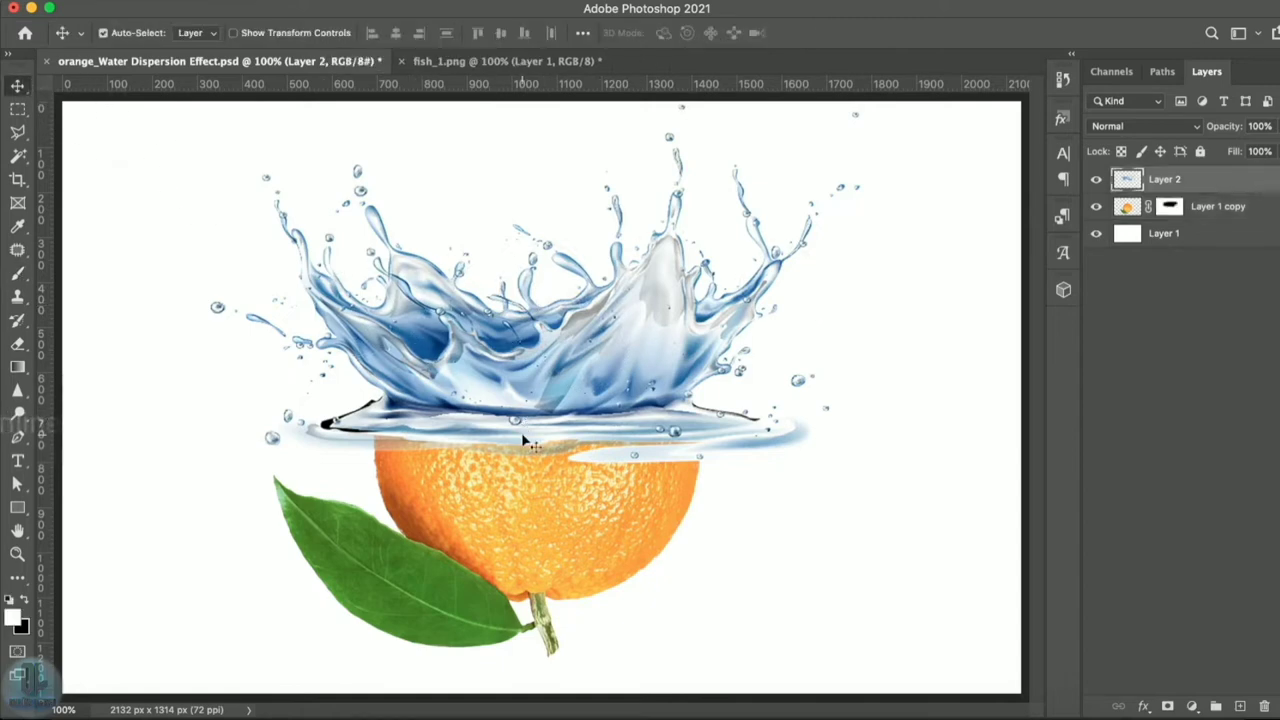
- Mask the splash layer, painting out its lower water band and stray droplets with an 80-100 brush
{"action": "left_click", "coordinate": [1166, 708]}
{"action": "left_click", "coordinate": [18, 273]}
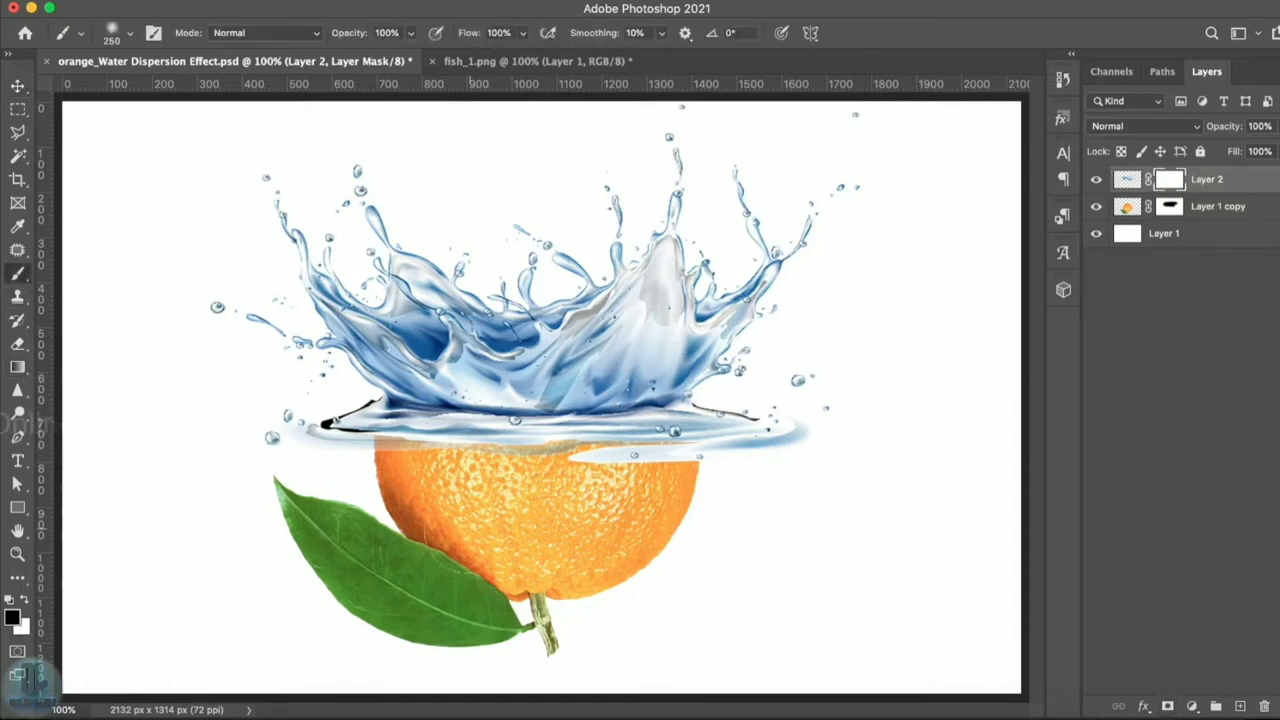
{"action": "left_click_drag", "start_coordinate": [314, 429], "coordinate": [378, 420]}
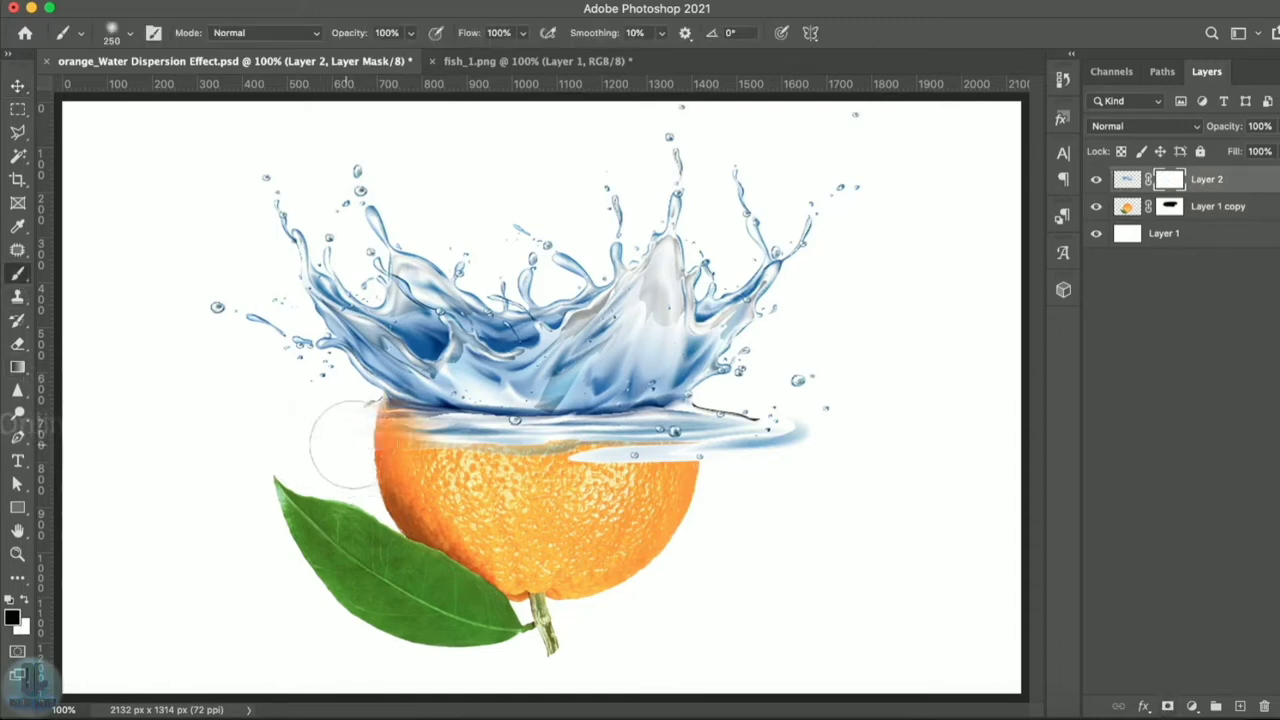
{"action": "key", "text": "bracketleft"}
{"action": "key", "text": "bracketleft"}
{"action": "key", "text": "bracketleft"}
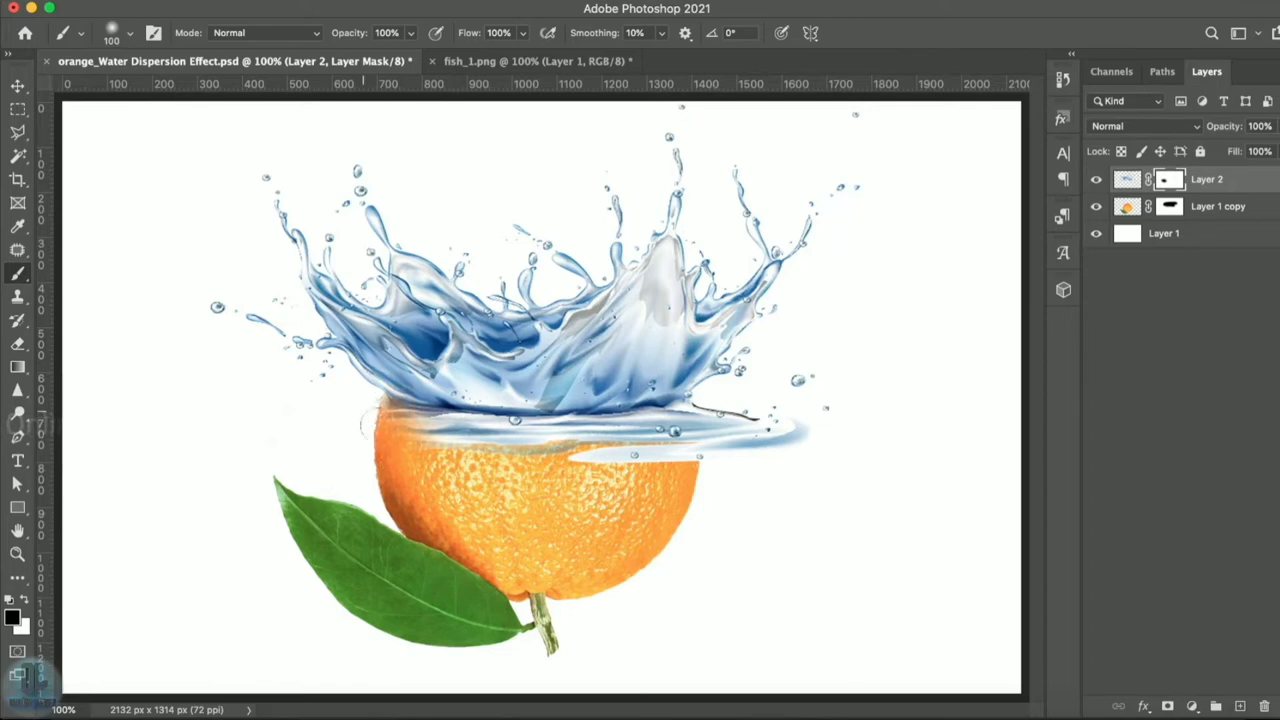
{"action": "key", "text": "bracketleft"}
{"action": "key", "text": "bracketleft"}
{"action": "left_click_drag", "start_coordinate": [450, 440], "coordinate": [739, 452]}
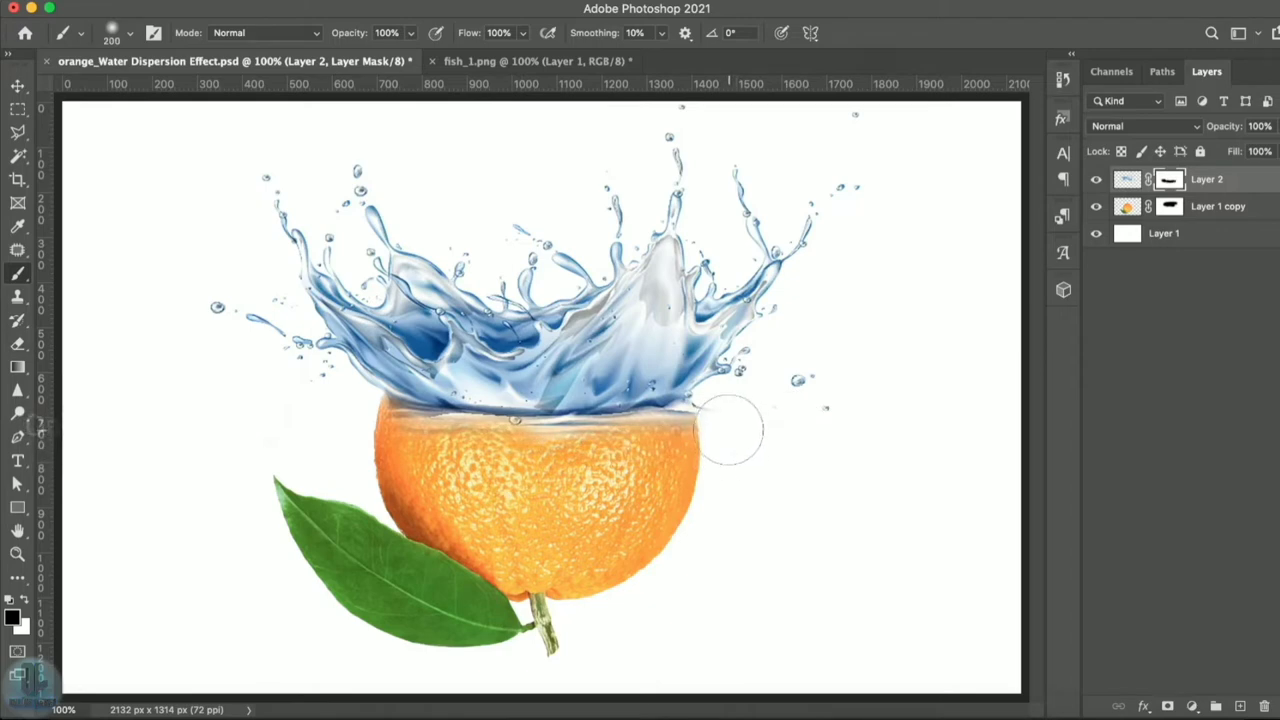
{"action": "key", "text": "bracketleft"}
{"action": "key", "text": "bracketleft"}
{"action": "key", "text": "bracketleft"}
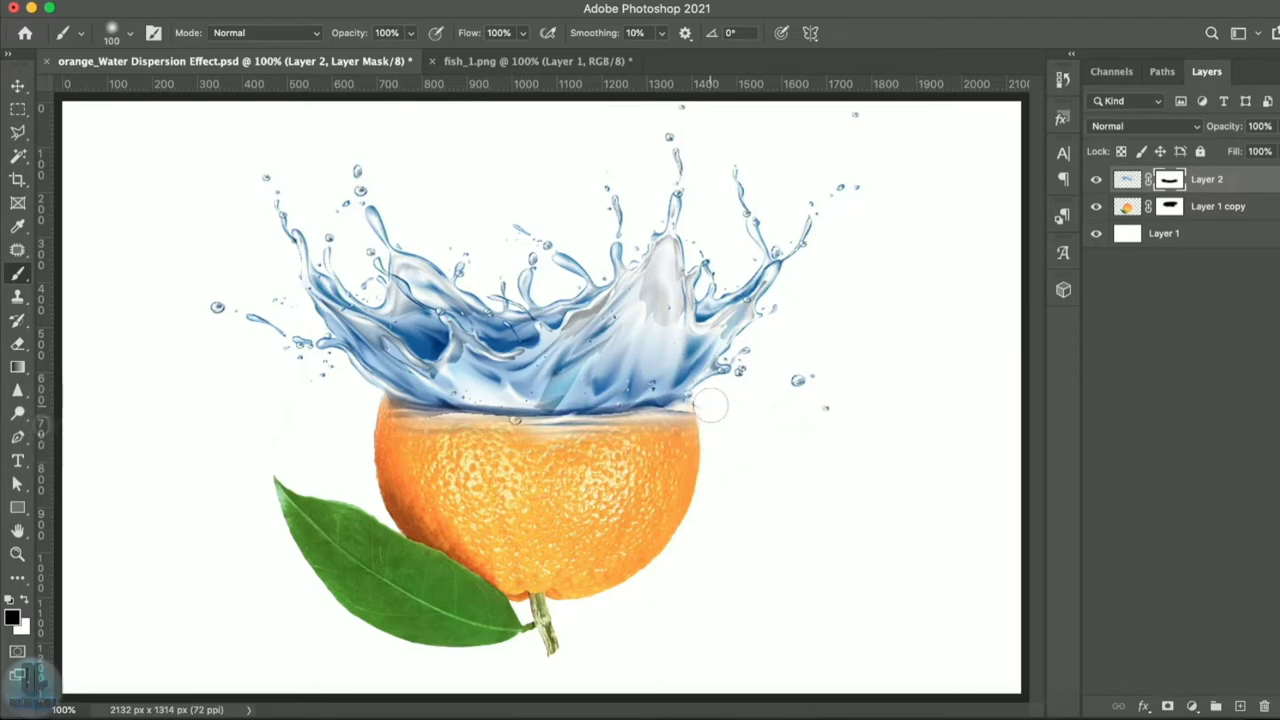
{"action": "left_click_drag", "start_coordinate": [714, 411], "coordinate": [825, 417]}
{"action": "left_click", "coordinate": [18, 88]}
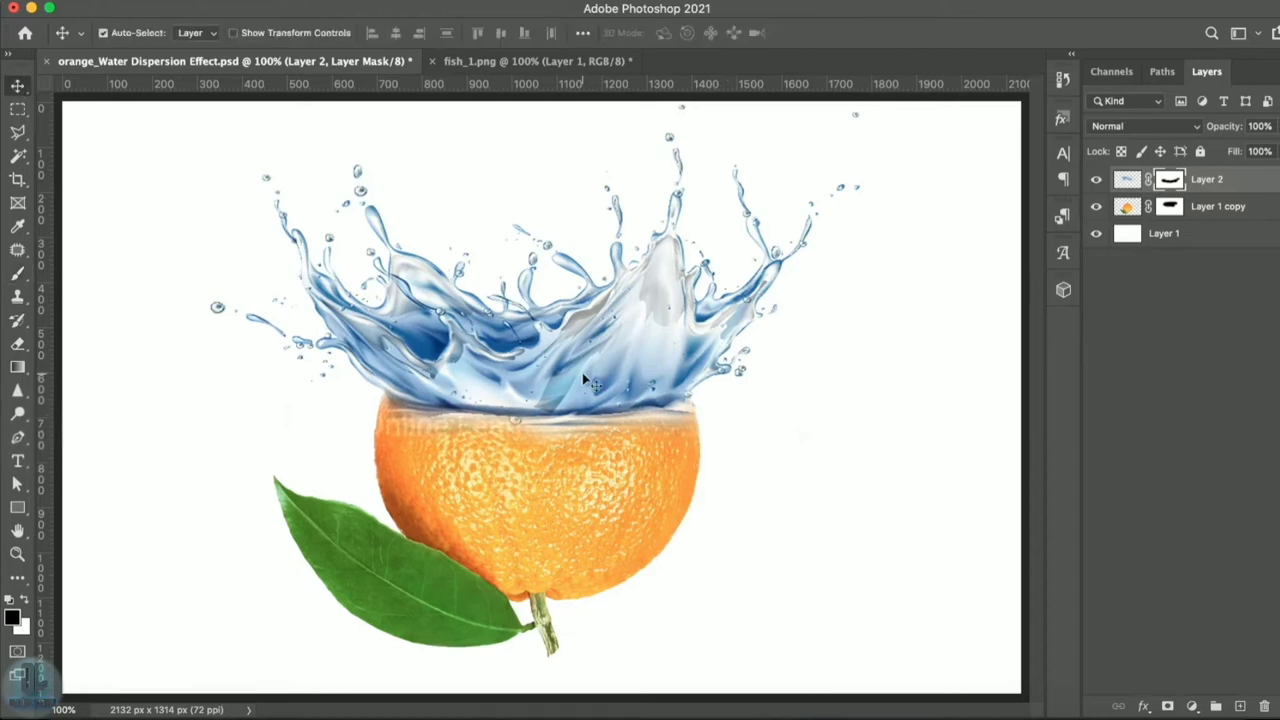
{"action": "left_click", "coordinate": [1127, 180]}
- Apply Hue/Saturation to the splash with Hue -180 and Saturation +65 to turn it orange
{"action": "left_click", "coordinate": [228, 2]}
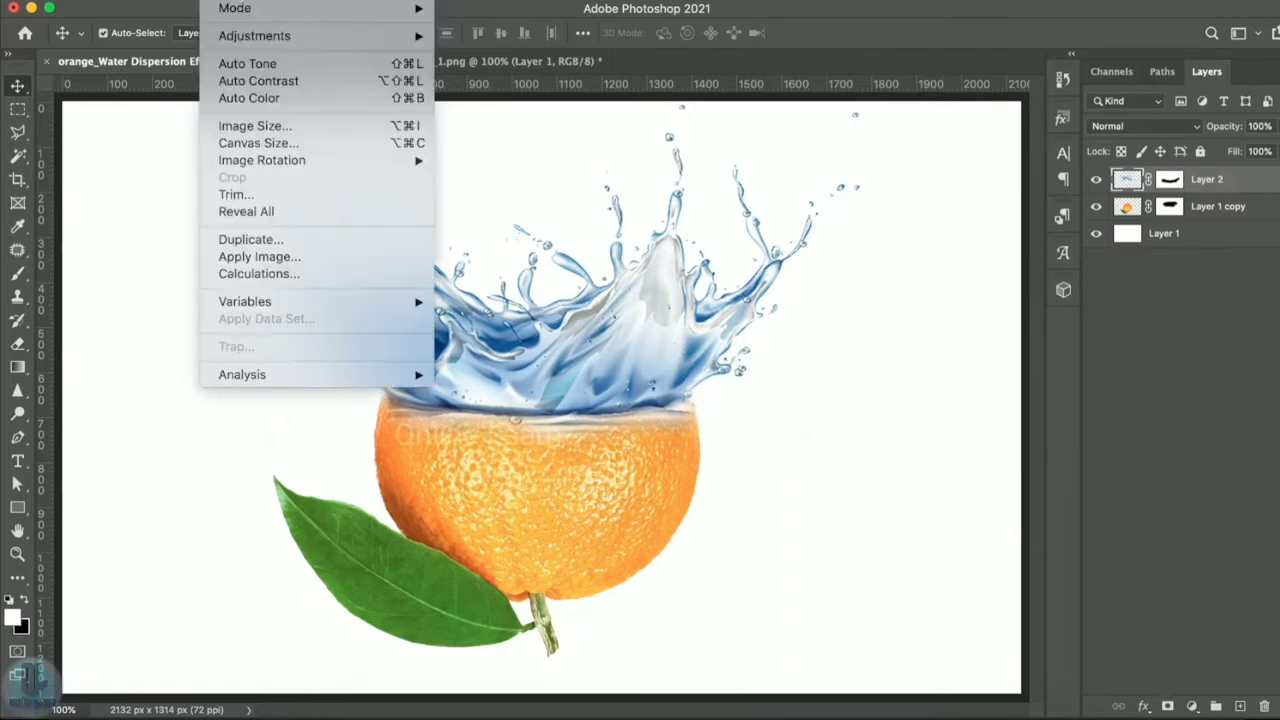
{"action": "mouse_move", "coordinate": [255, 36]}
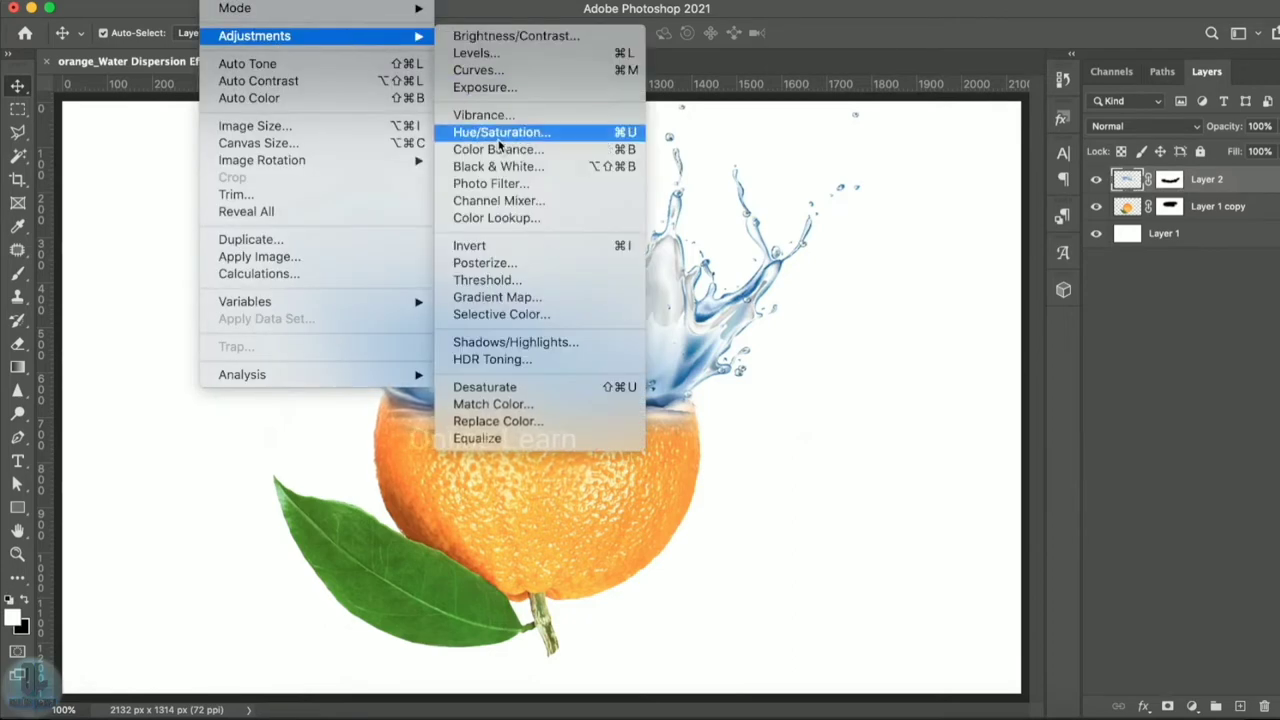
{"action": "left_click", "coordinate": [500, 132]}
{"action": "left_click_drag", "start_coordinate": [1040, 201], "coordinate": [1123, 203]}
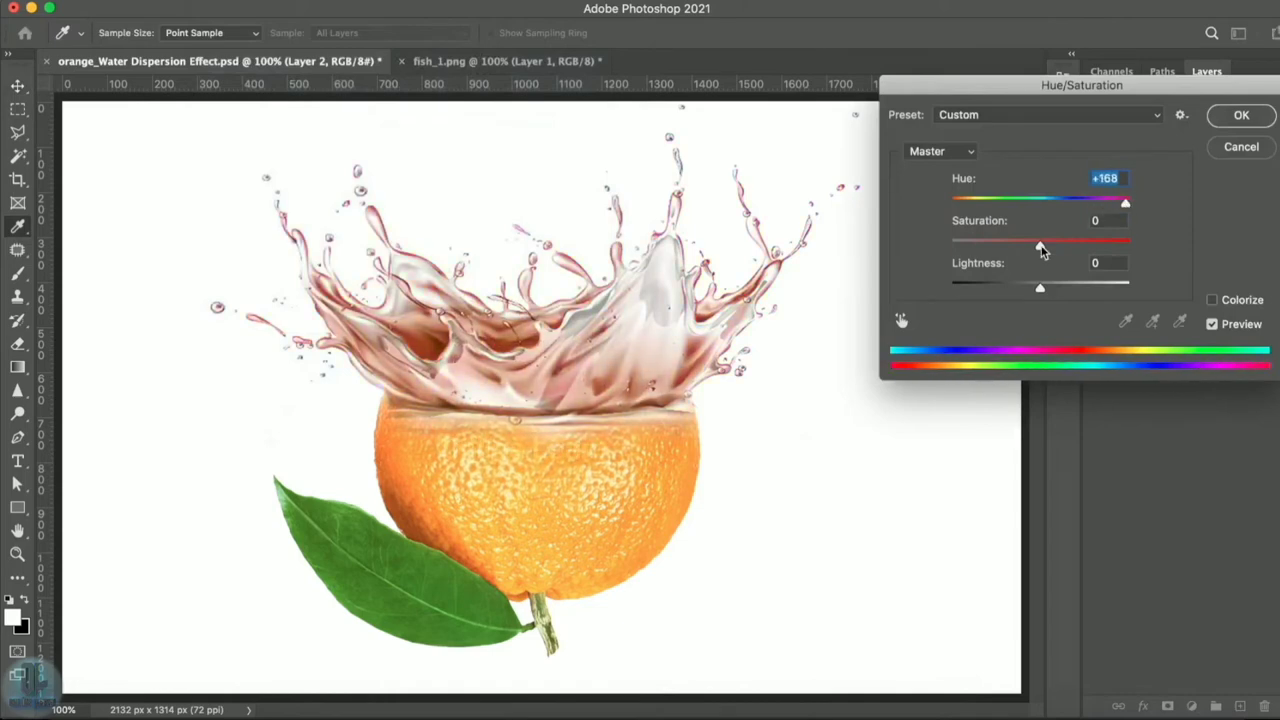
{"action": "left_click_drag", "start_coordinate": [1040, 246], "coordinate": [1098, 246]}
{"action": "left_click_drag", "start_coordinate": [1123, 201], "coordinate": [948, 205]}
{"action": "key", "text": "Return"}
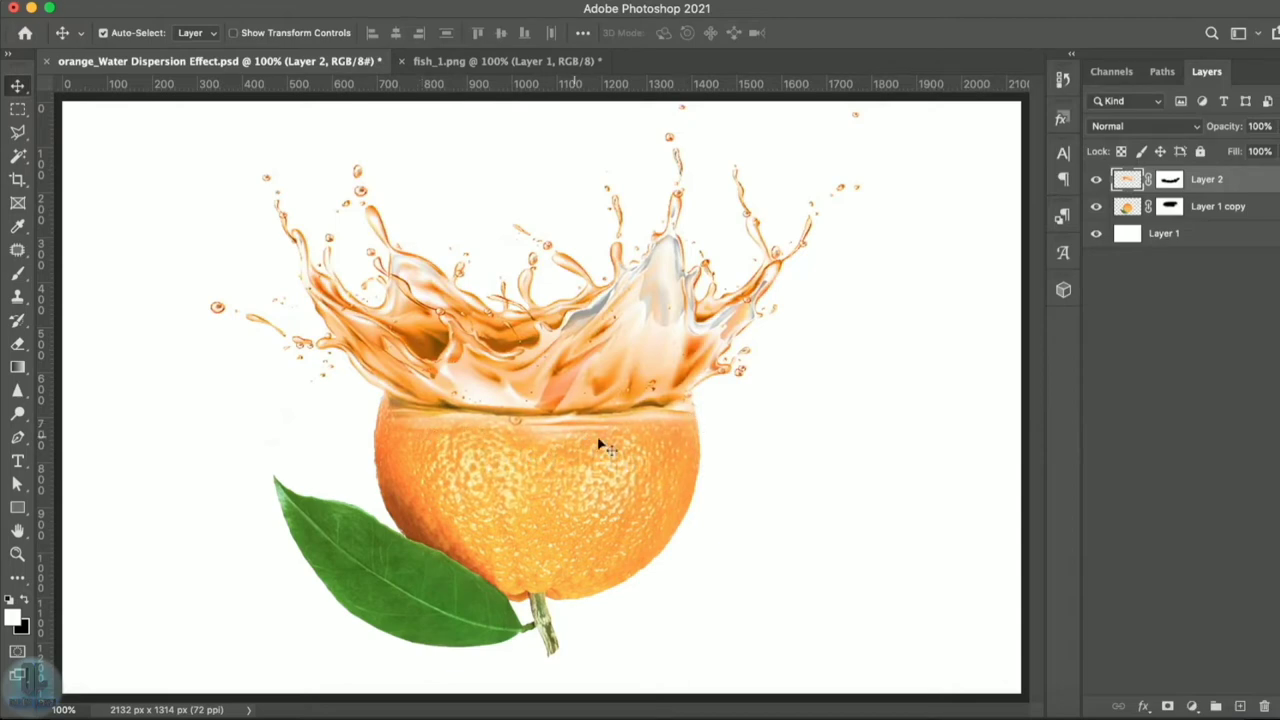
- Refine the splash's mask with the brush and lower the splash slightly over the orange
{"action": "left_click", "coordinate": [1170, 180]}
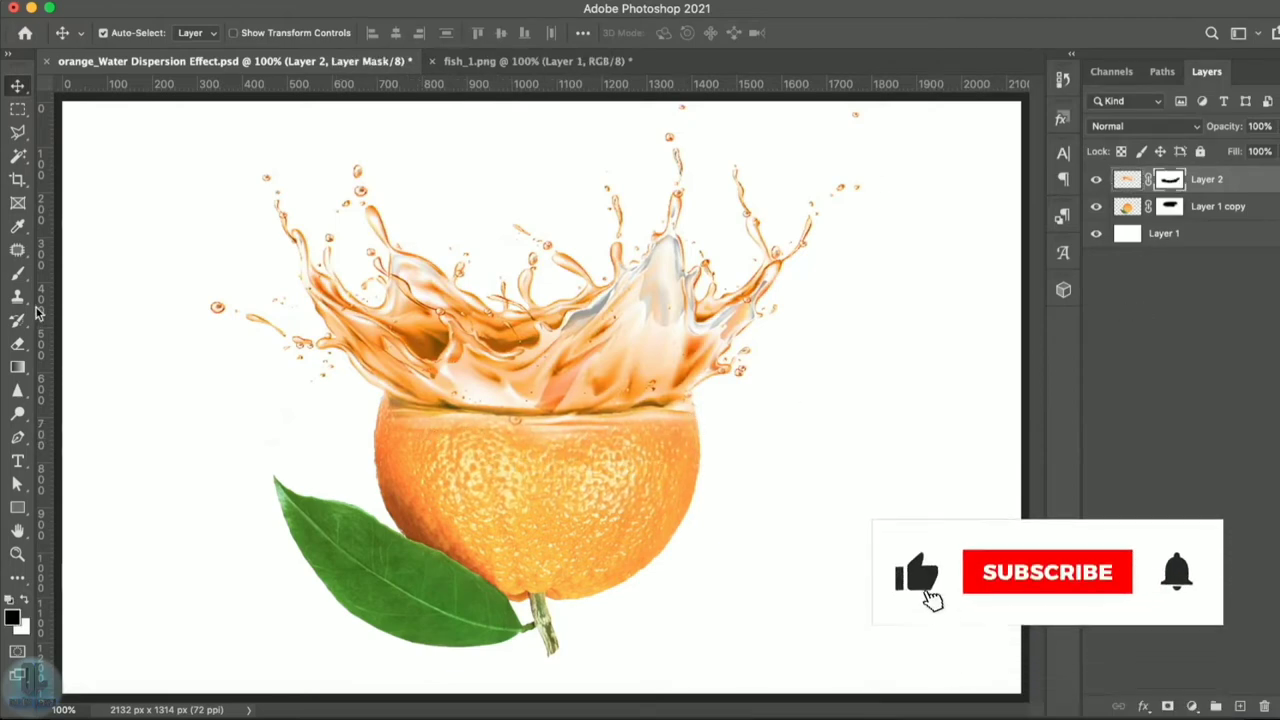
{"action": "left_click", "coordinate": [18, 272]}
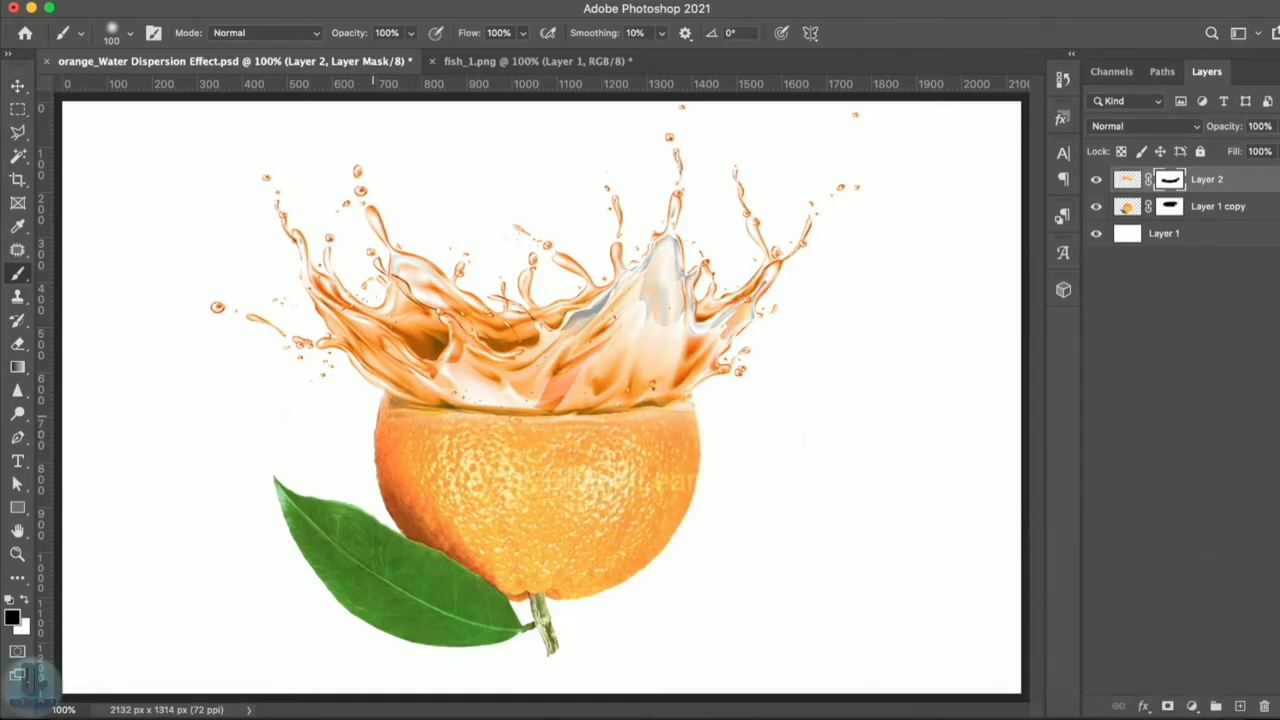
{"action": "left_click", "coordinate": [18, 85]}
{"action": "left_click_drag", "start_coordinate": [617, 369], "coordinate": [617, 396]}
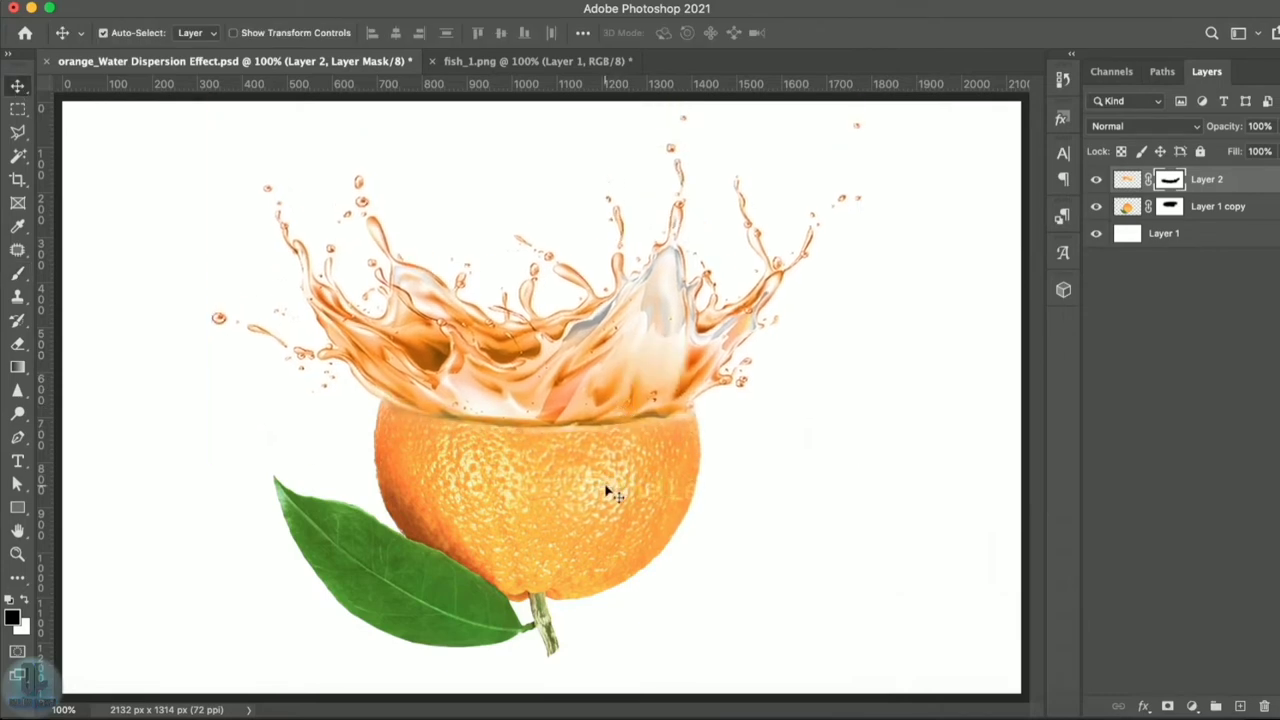
{"action": "left_click", "coordinate": [1238, 207]}
- Stack the orange layer above the splash and nudge it up slightly
{"action": "left_click_drag", "start_coordinate": [1232, 210], "coordinate": [1228, 178]}
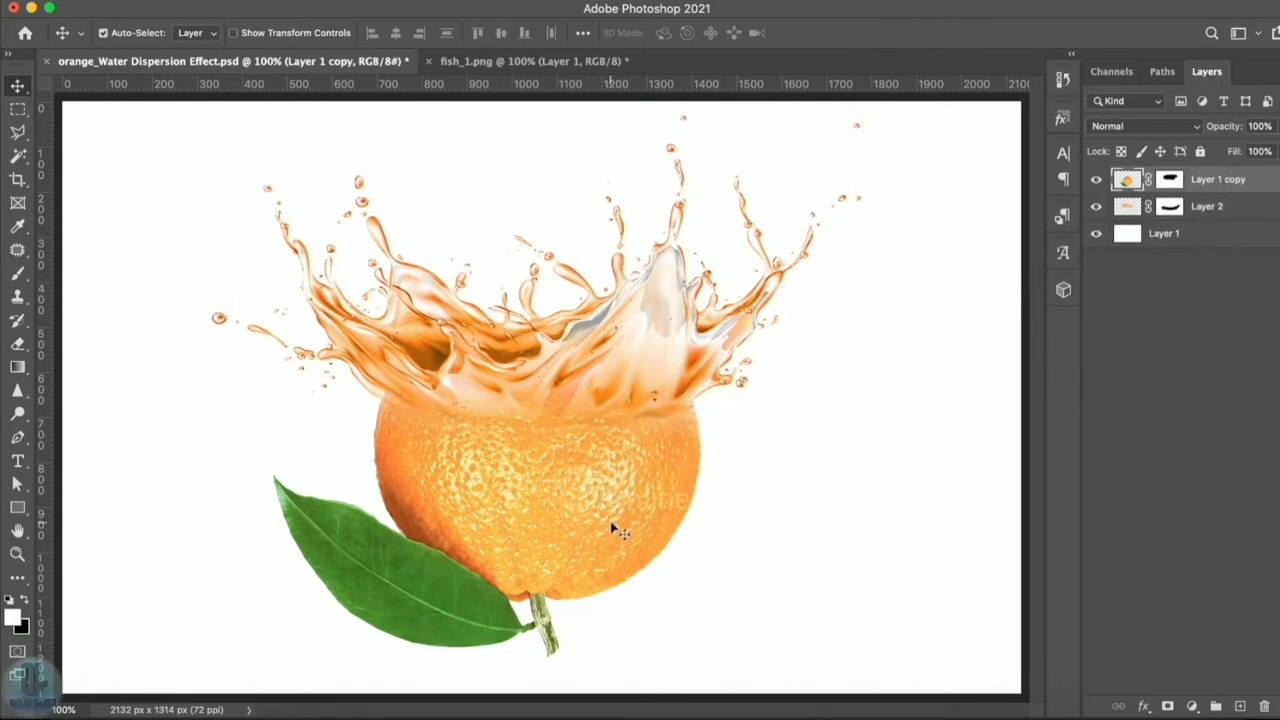
{"action": "key", "text": "Up"}
{"action": "key", "text": "Up"}
{"action": "key", "text": "Up"}
{"action": "key", "text": "Up"}
{"action": "key", "text": "Up"}
{"action": "key", "text": "Up"}
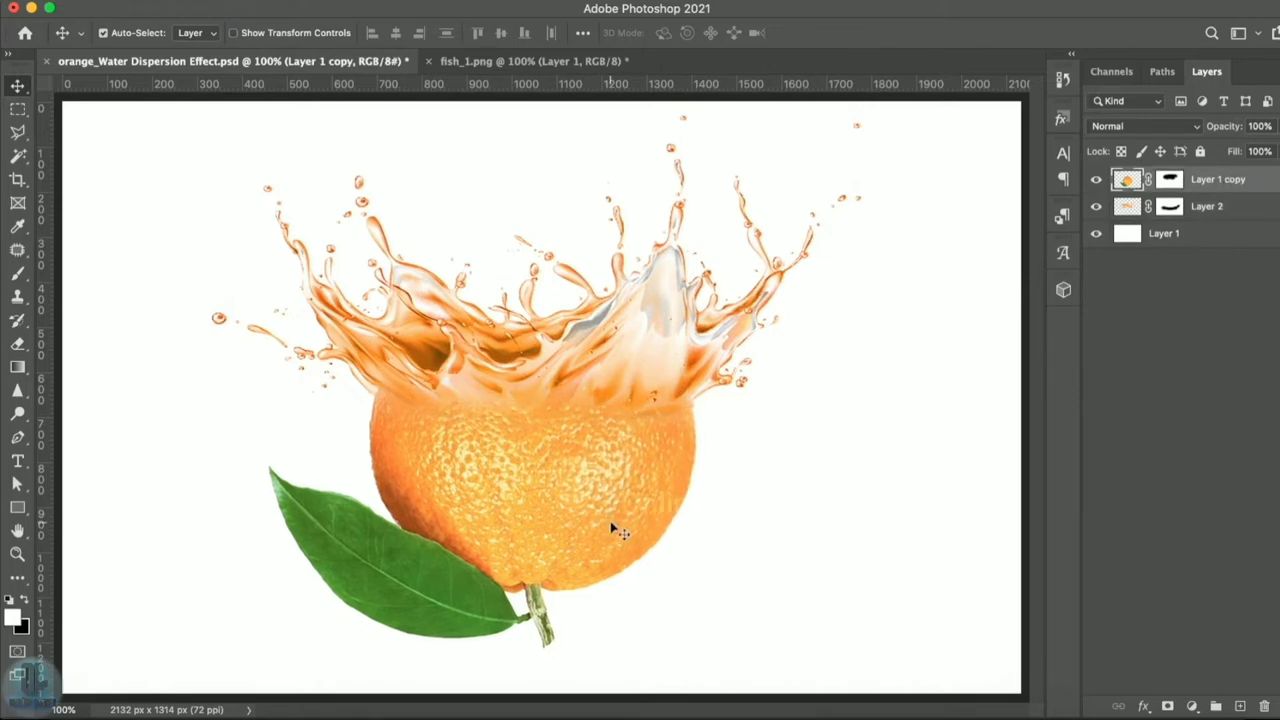
{"action": "key", "text": "alt+bracketleft"}
- Apply Levels to the splash with input values 0, 0.75 and 240
{"action": "left_click", "coordinate": [238, 2]}
{"action": "mouse_move", "coordinate": [254, 36]}
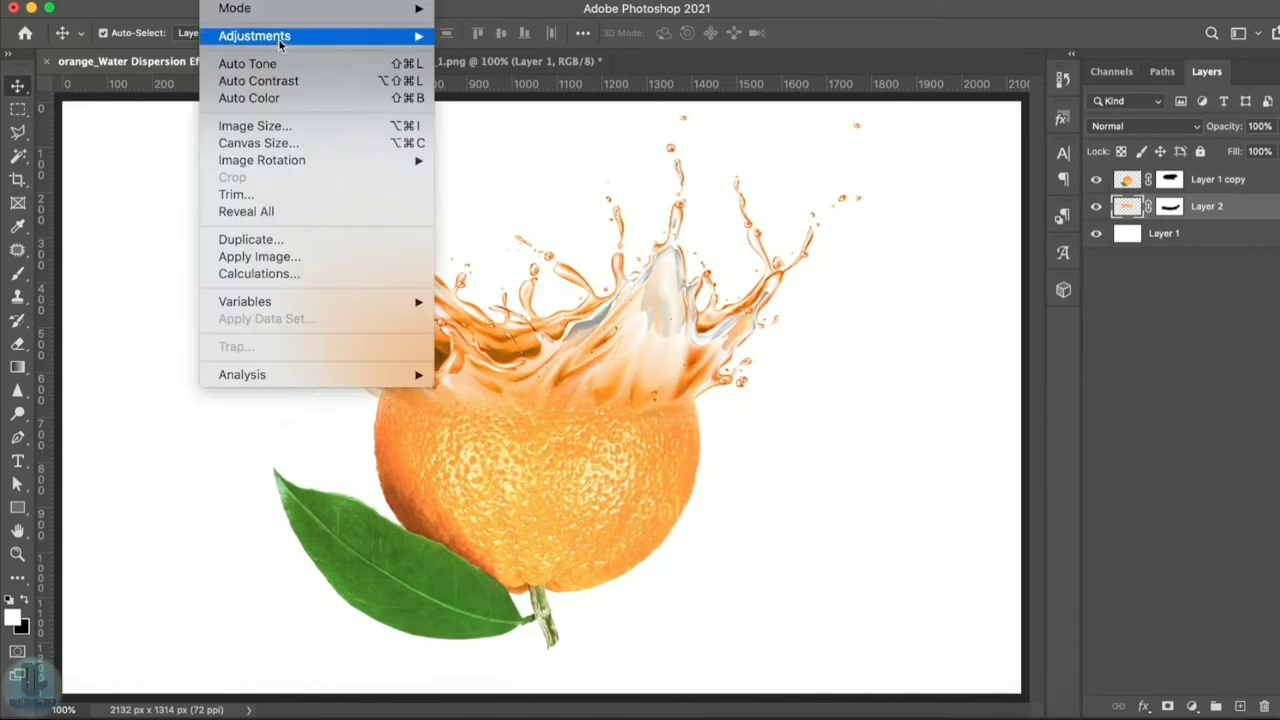
{"action": "left_click", "coordinate": [505, 55]}
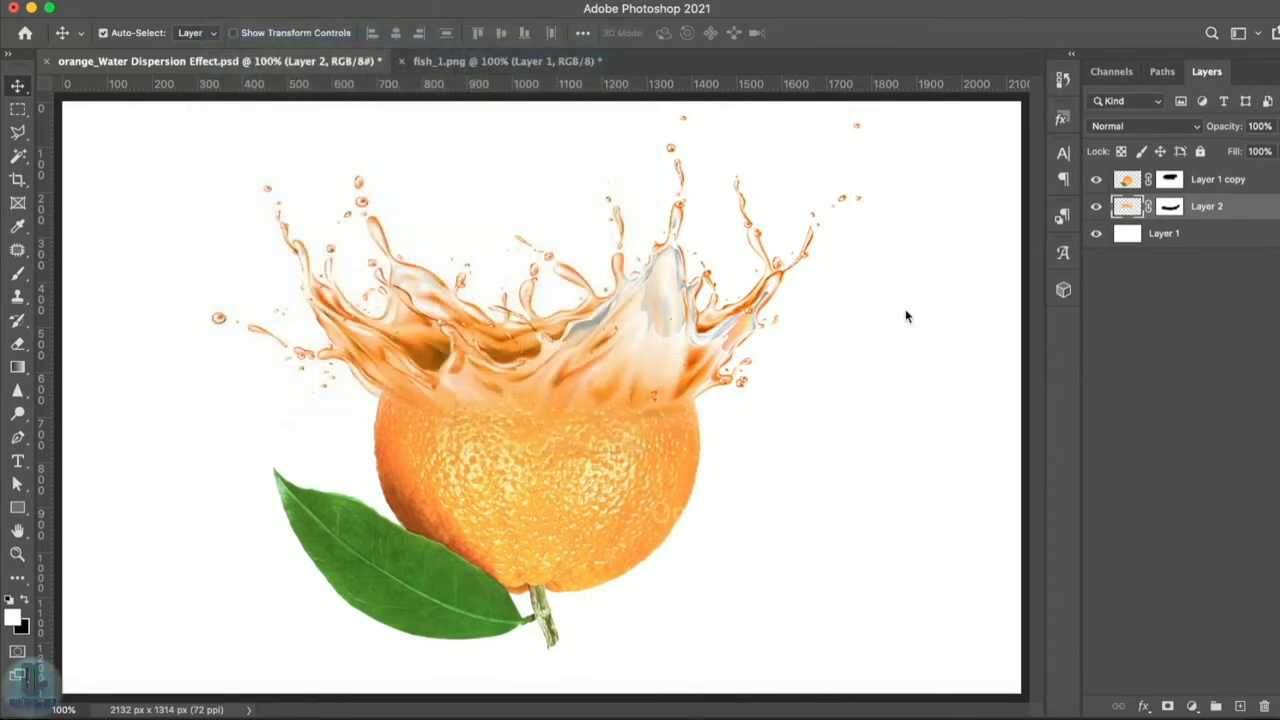
{"action": "left_click_drag", "start_coordinate": [1055, 314], "coordinate": [1060, 314]}
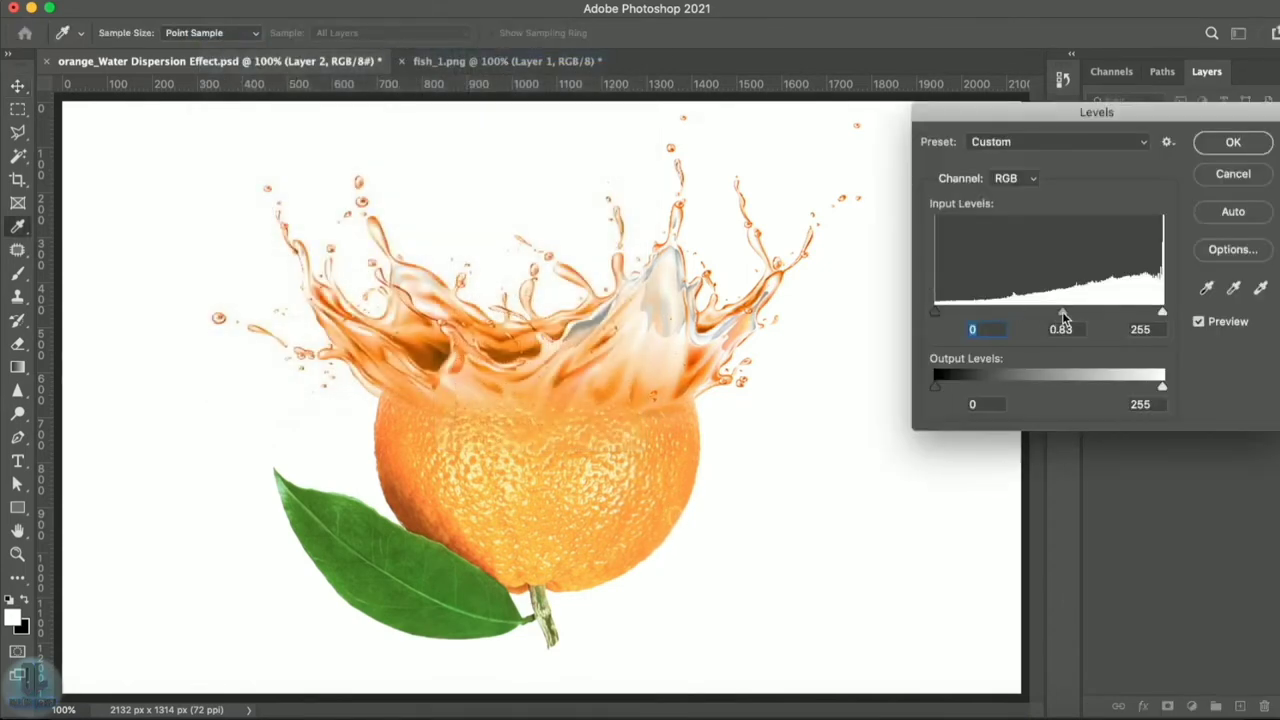
{"action": "left_click_drag", "start_coordinate": [1162, 312], "coordinate": [1157, 314]}
{"action": "left_click_drag", "start_coordinate": [1059, 313], "coordinate": [1065, 313]}
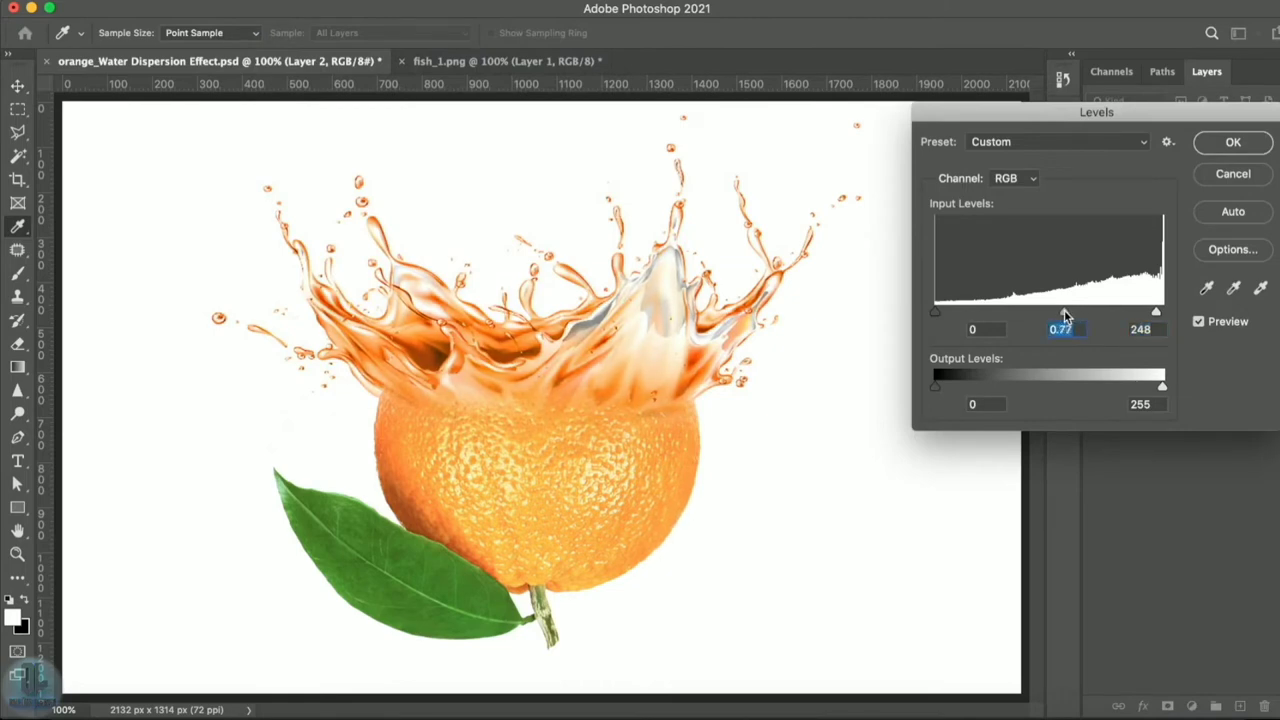
{"action": "left_click", "coordinate": [1150, 313]}
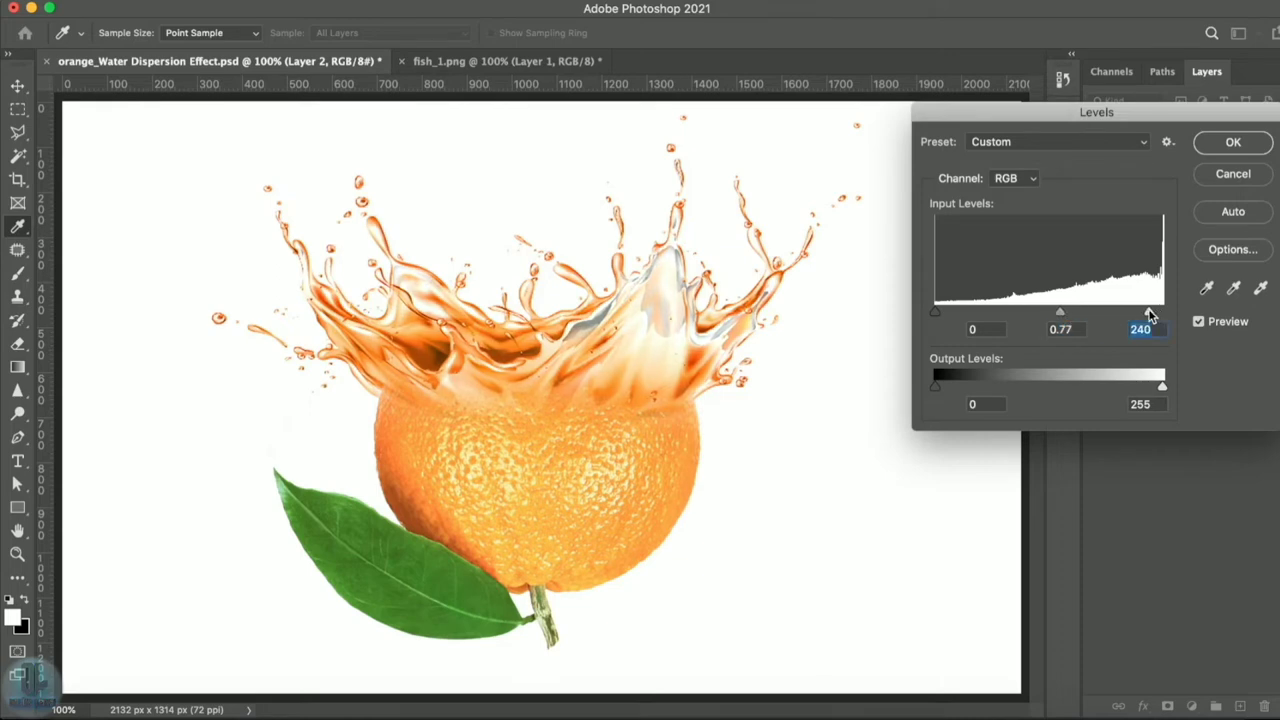
{"action": "left_click_drag", "start_coordinate": [1060, 313], "coordinate": [1063, 315]}
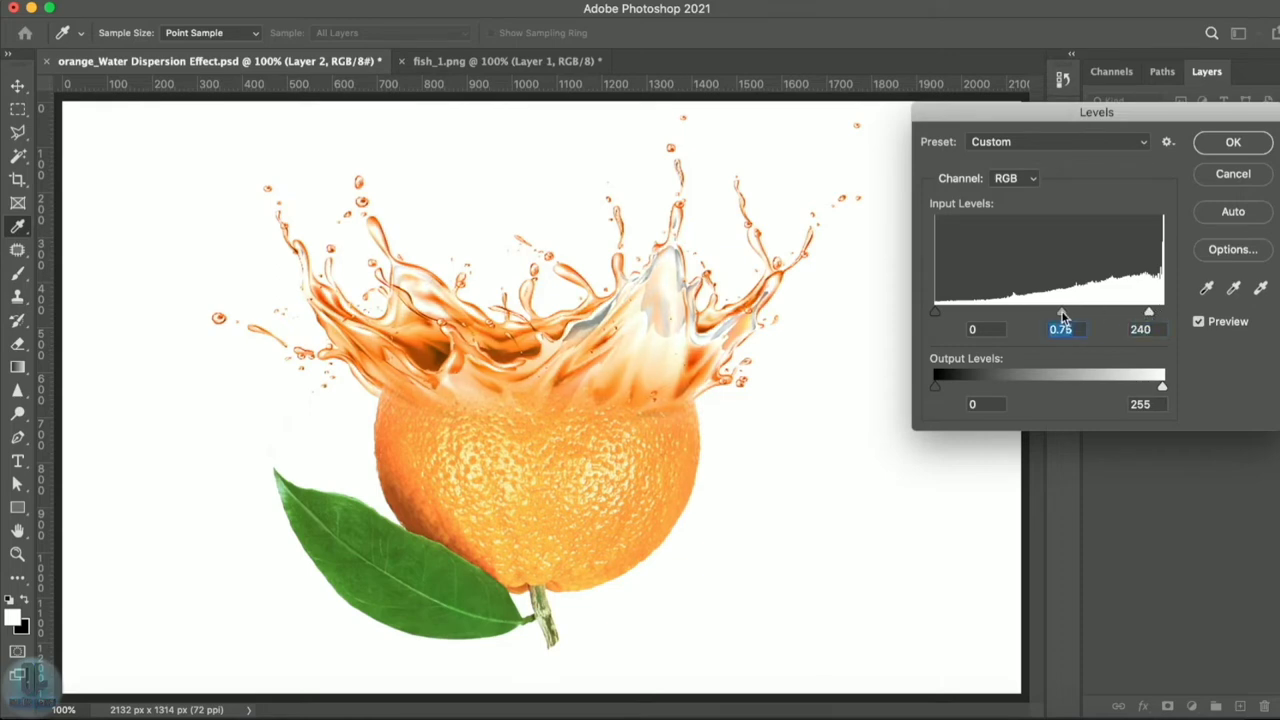
{"action": "left_click", "coordinate": [1236, 143]}
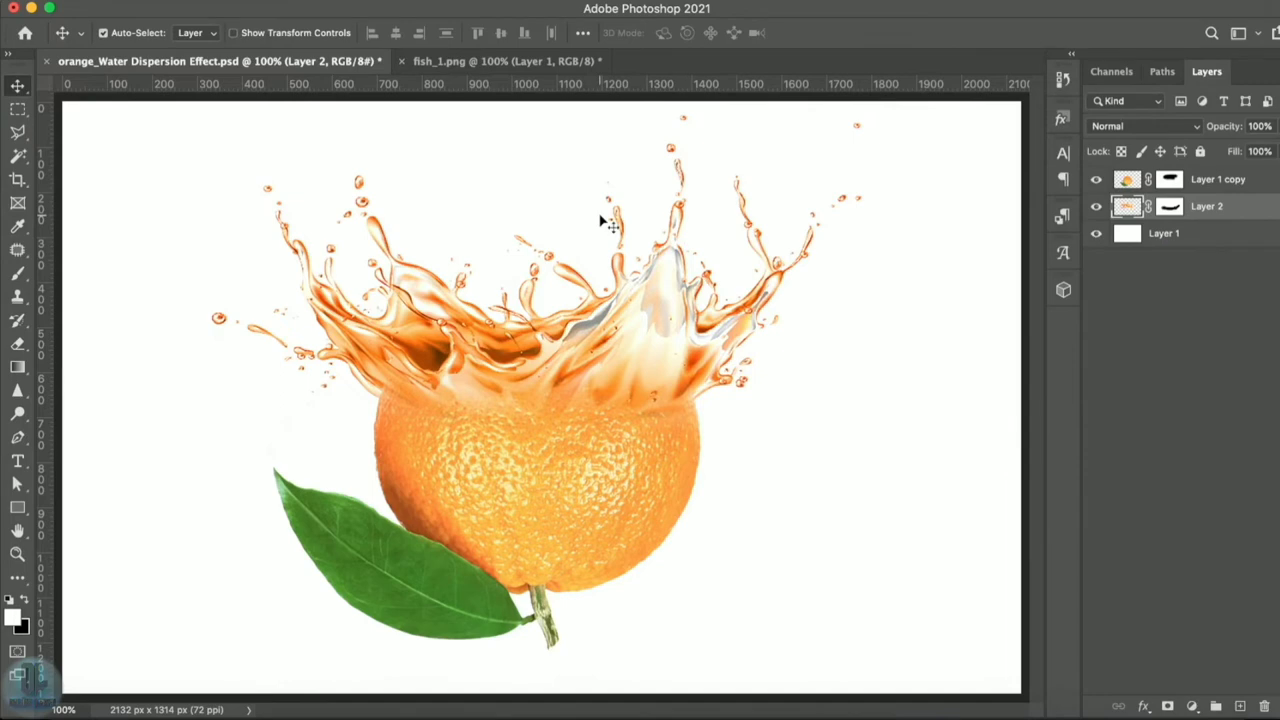
- Move the splash about 15 px and the orange lower, then fine-tune the splash's position
{"action": "left_click_drag", "start_coordinate": [652, 308], "coordinate": [652, 323]}
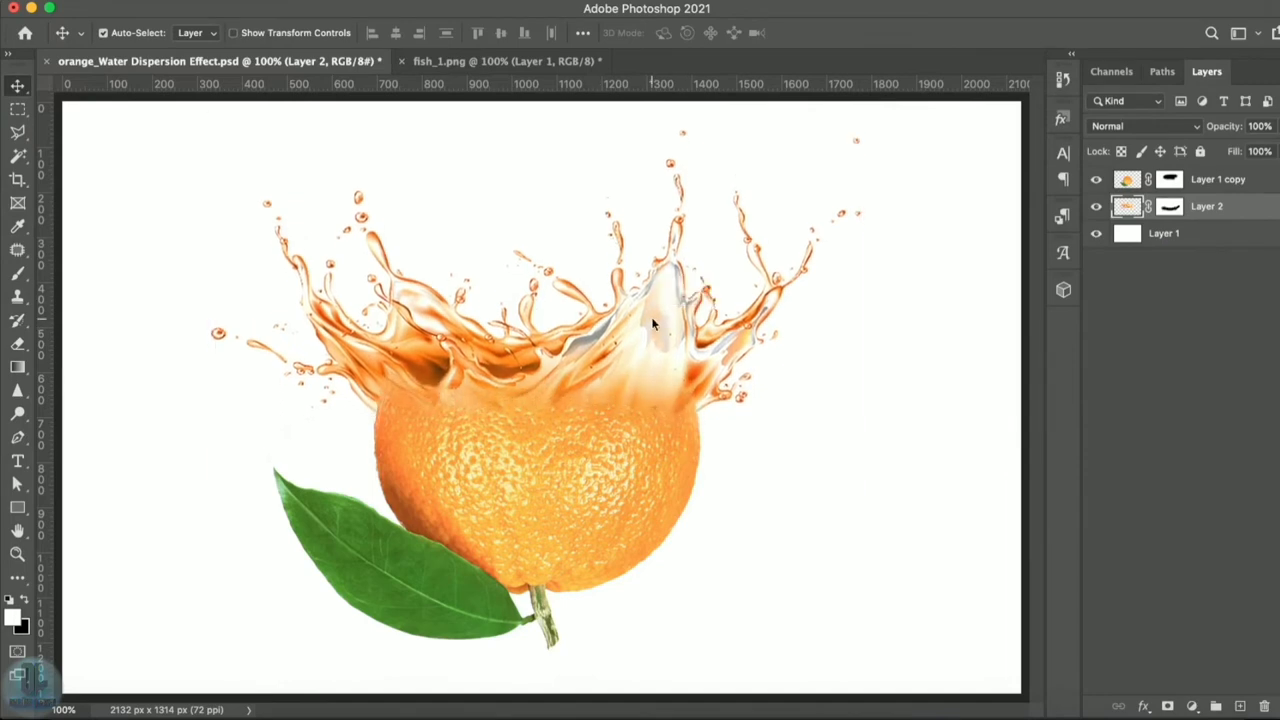
{"action": "left_click_drag", "start_coordinate": [608, 457], "coordinate": [602, 495]}
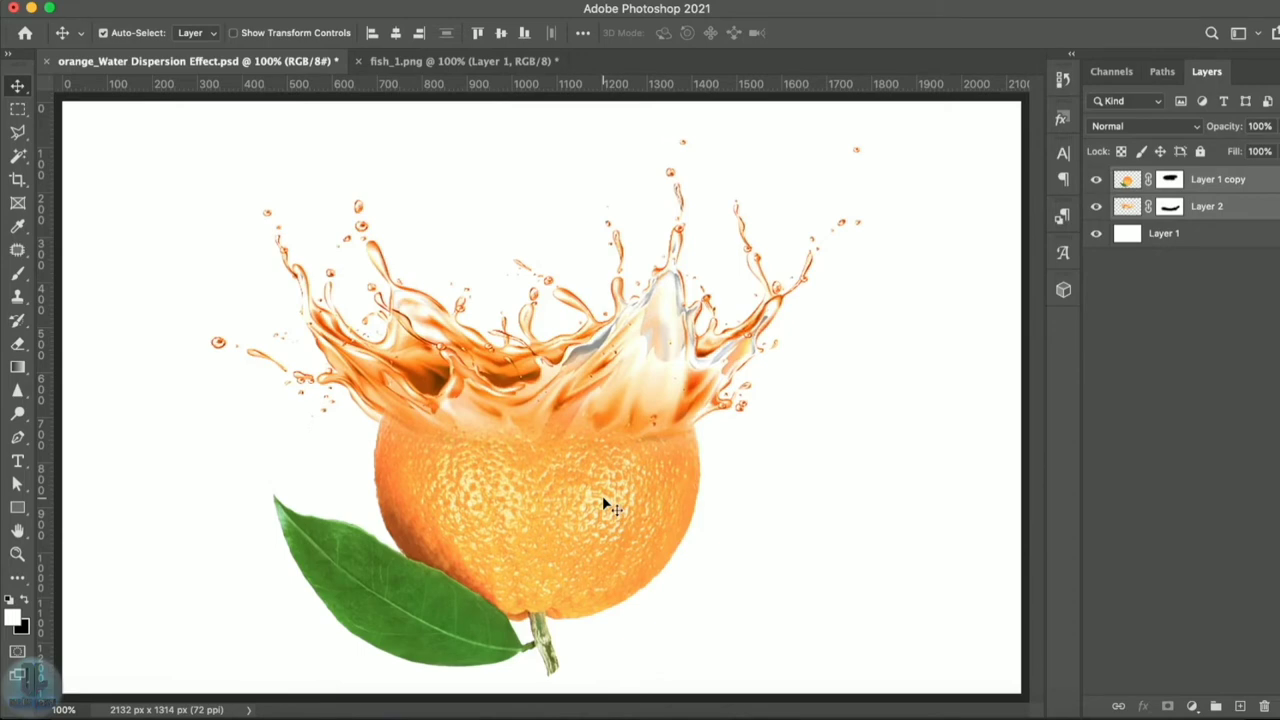
{"action": "left_click_drag", "start_coordinate": [648, 383], "coordinate": [648, 386]}
{"action": "key", "text": "Up"}
{"action": "key", "text": "Up"}
{"action": "key", "text": "Up"}
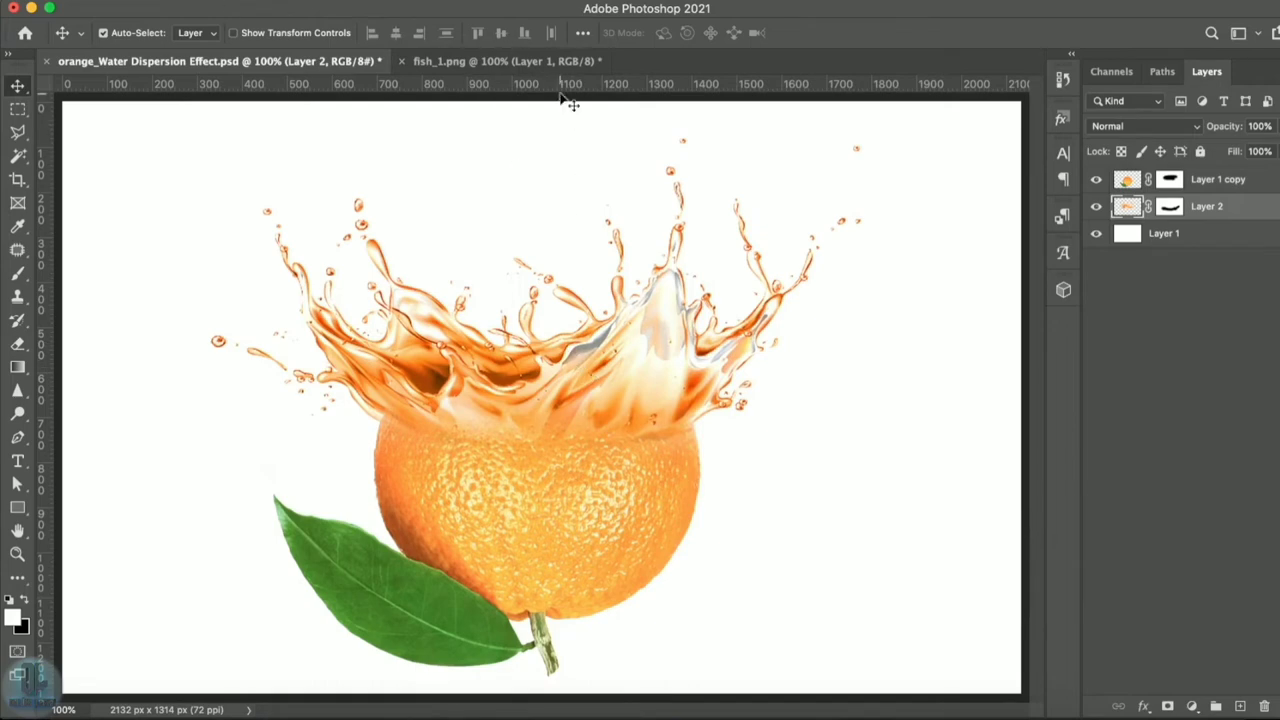
- Drag the dolphin from fish_1.png into the orange document and convert it to a smart object
{"action": "left_click", "coordinate": [507, 66]}
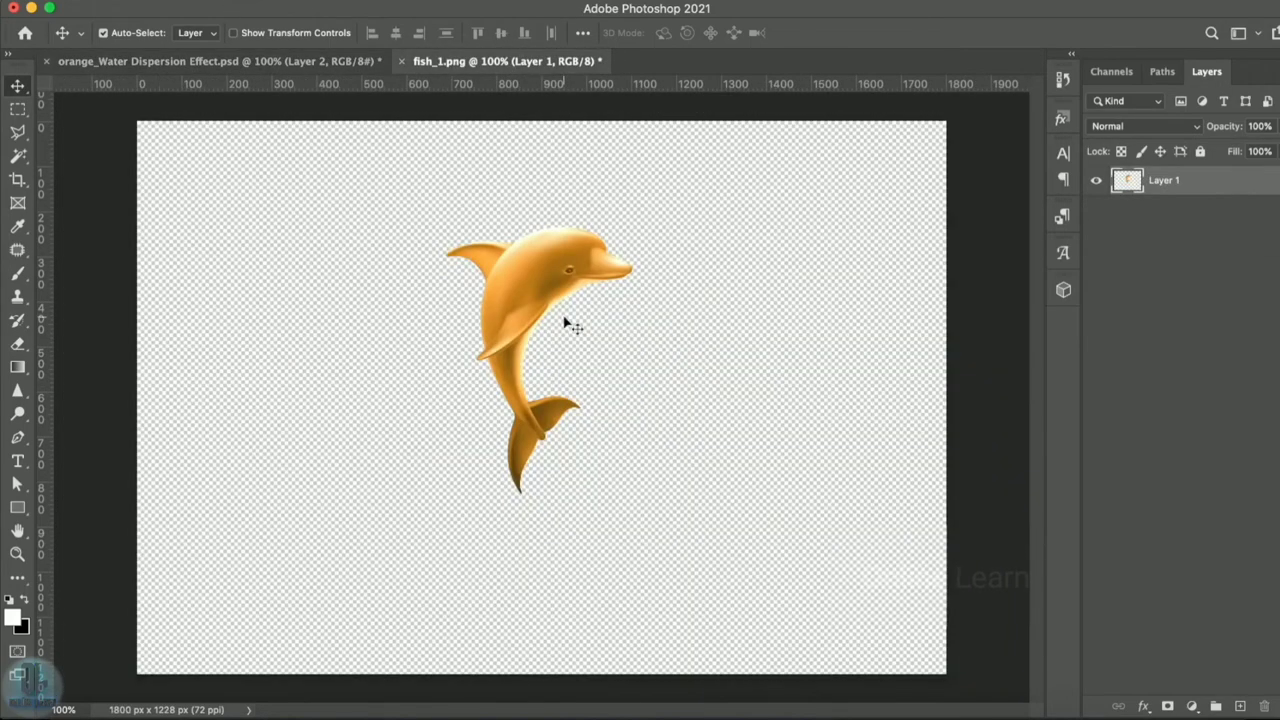
{"action": "mouse_move", "coordinate": [548, 296]}
{"action": "left_mouse_down"}
{"action": "mouse_move", "coordinate": [474, 368]}
{"action": "mouse_move", "coordinate": [292, 68]}
{"action": "mouse_move", "coordinate": [562, 338]}
{"action": "left_mouse_up"}
{"action": "right_click", "coordinate": [1207, 216]}
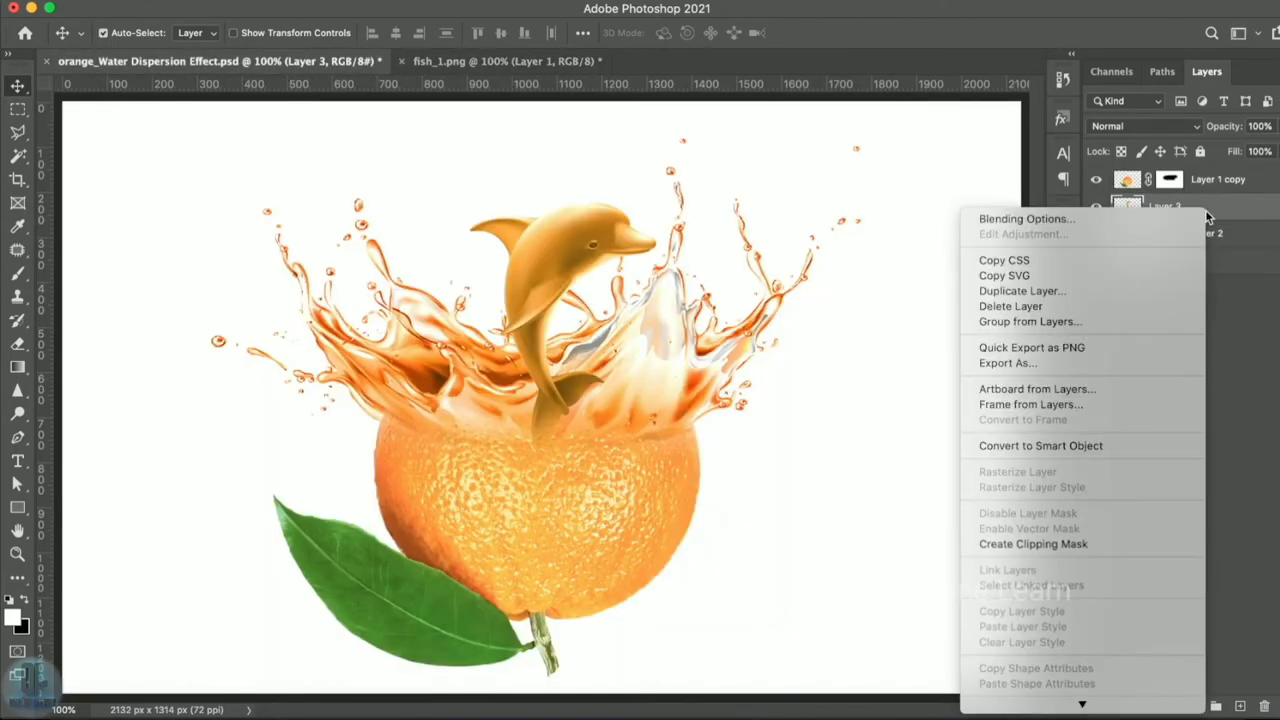
{"action": "left_click", "coordinate": [1120, 446]}
- Scale the dolphin to 68.1% and position it leaping from the splash, below the orange
{"action": "key", "text": "ctrl+t"}
{"action": "mouse_move", "coordinate": [658, 203]}
{"action": "left_mouse_down"}
{"action": "mouse_move", "coordinate": [586, 276]}
{"action": "mouse_move", "coordinate": [485, 298]}
{"action": "left_mouse_up"}
{"action": "key", "text": "Return"}
{"action": "mouse_move", "coordinate": [1157, 222]}
{"action": "left_mouse_down"}
{"action": "mouse_move", "coordinate": [1186, 166]}
{"action": "mouse_move", "coordinate": [1186, 218]}
{"action": "left_mouse_up"}
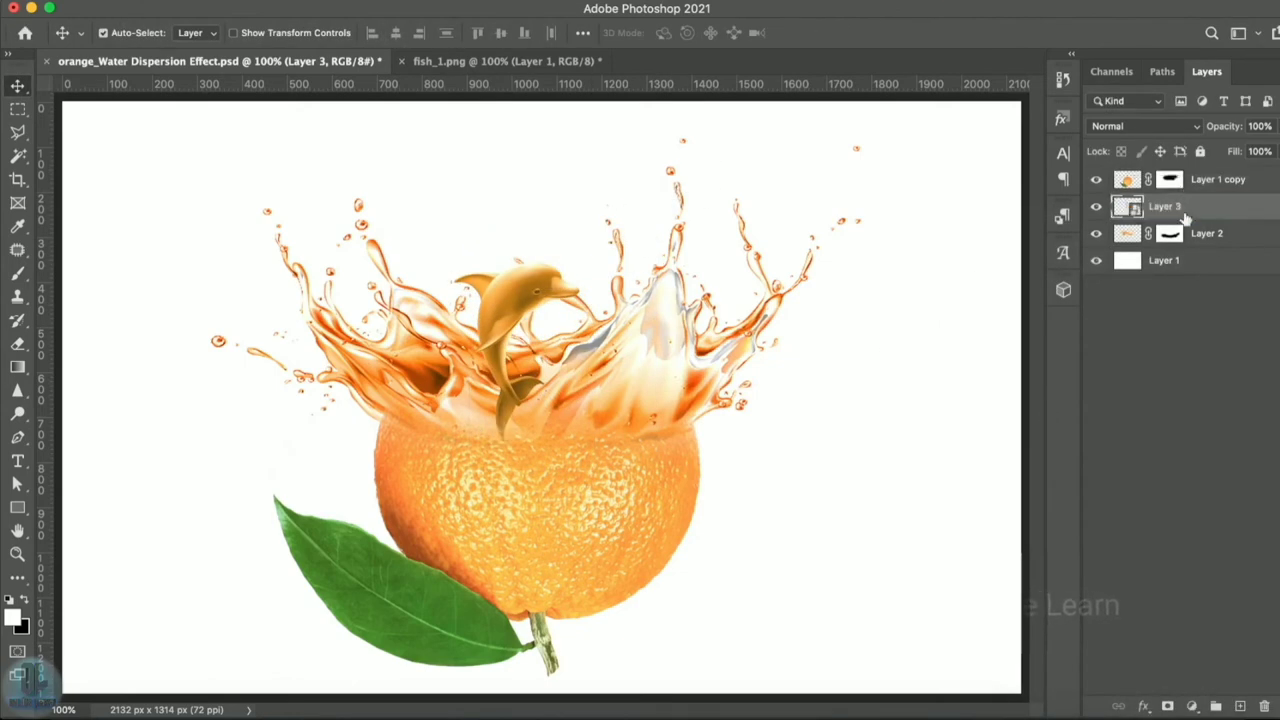
{"action": "left_click_drag", "start_coordinate": [527, 298], "coordinate": [528, 300]}
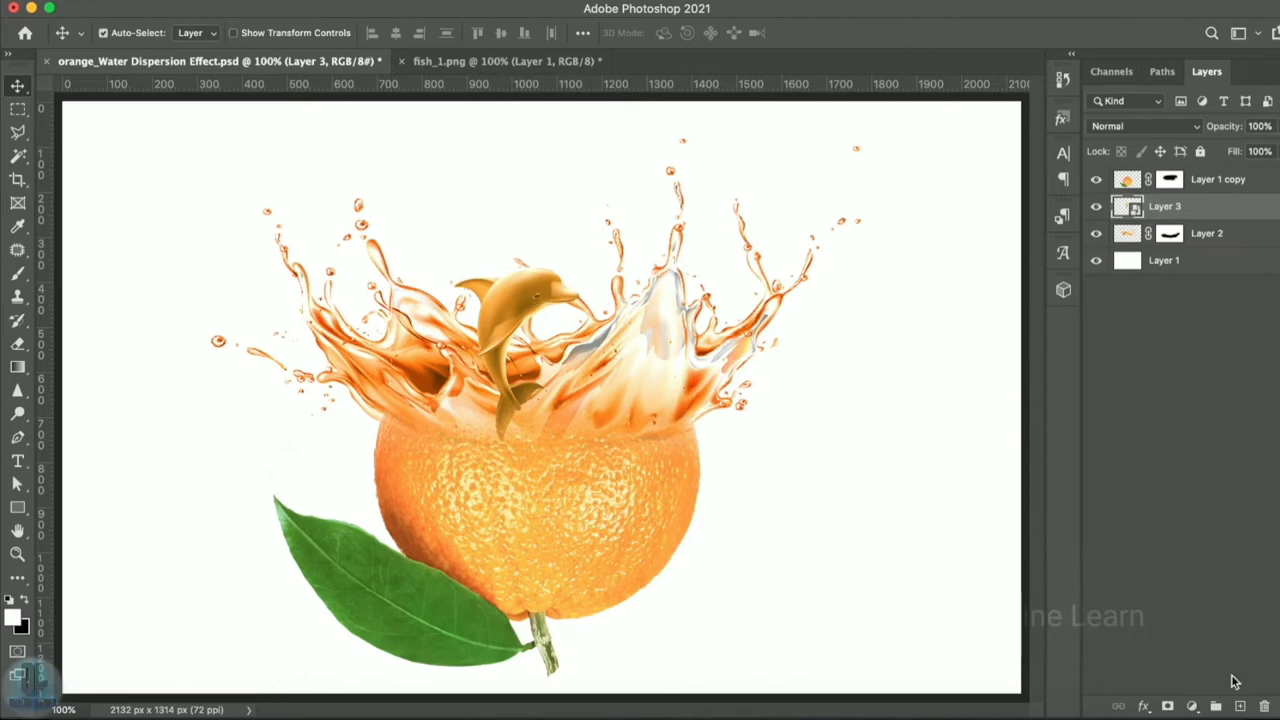
- Add a mask to Layer 3 and paint over the dolphin's tail with a size-260, 50% opacity brush
{"action": "left_click", "coordinate": [1168, 707]}
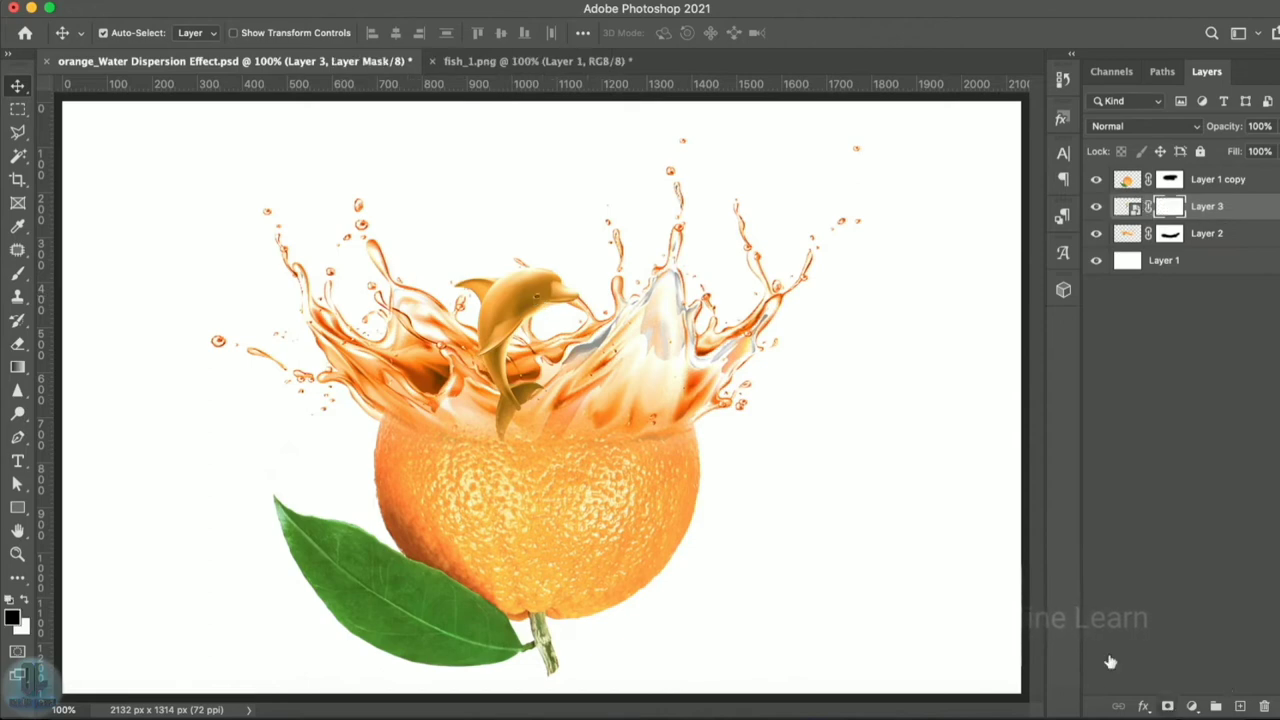
{"action": "left_click", "coordinate": [16, 276]}
{"action": "left_click_drag", "start_coordinate": [513, 425], "coordinate": [493, 418]}
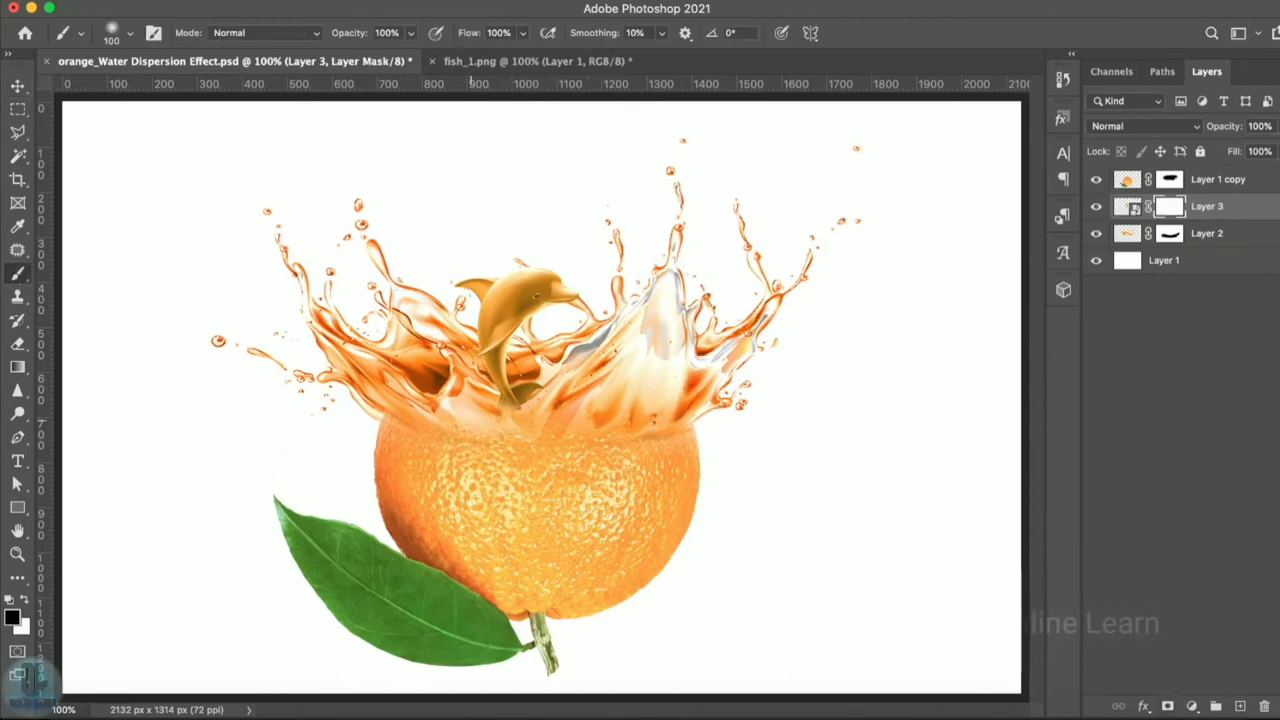
{"action": "key", "text": "bracketright"}
{"action": "key", "text": "bracketright"}
{"action": "key", "text": "bracketright"}
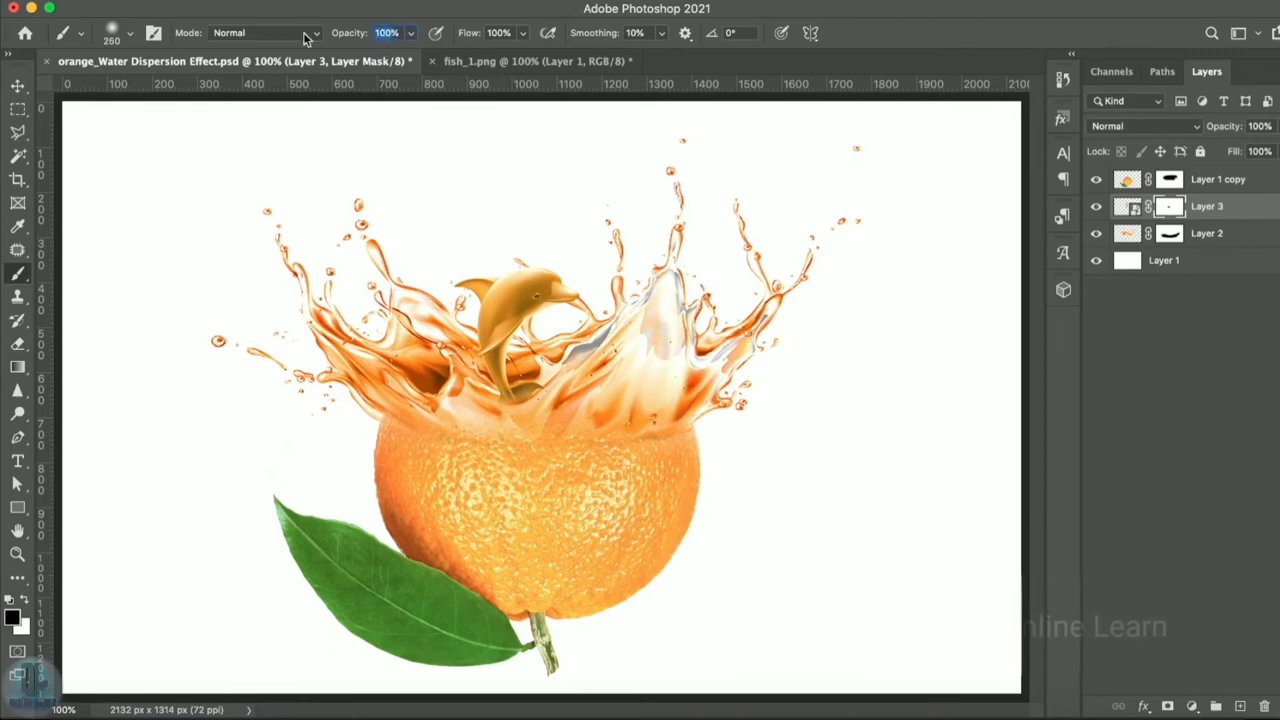
{"action": "type", "text": "50"}
{"action": "key", "text": "Return"}
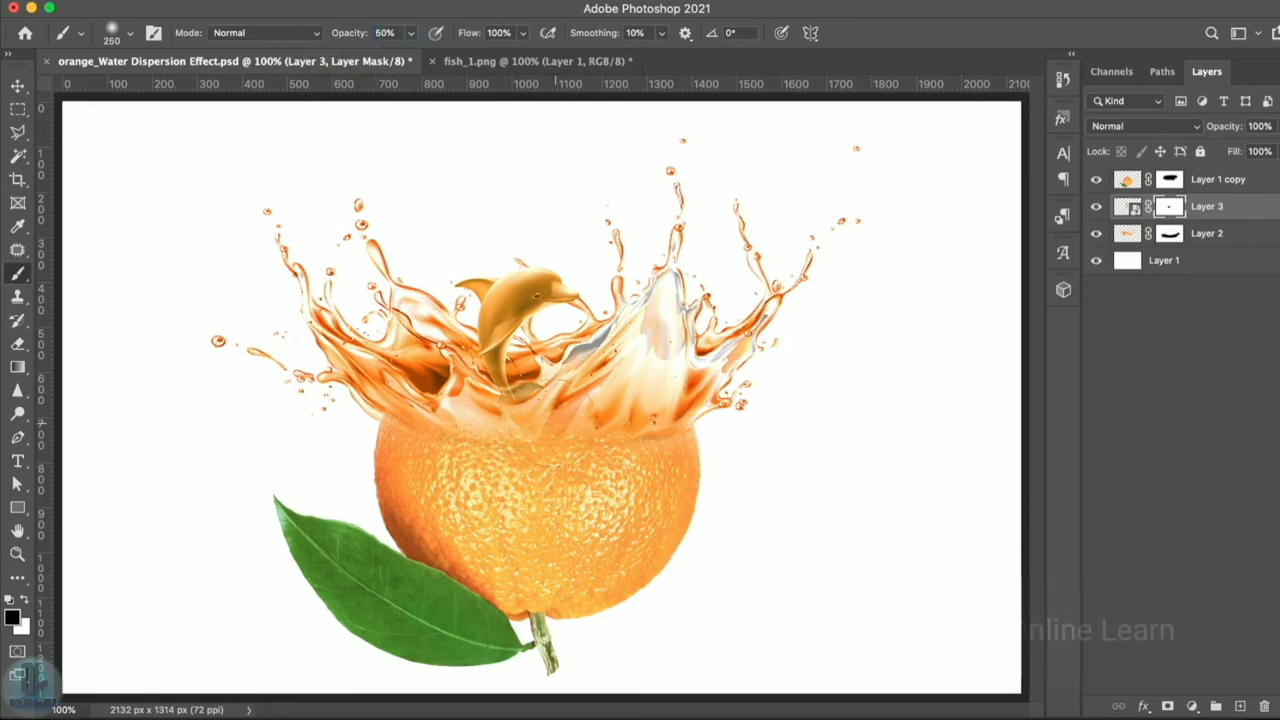
{"action": "left_click_drag", "start_coordinate": [580, 440], "coordinate": [527, 436]}
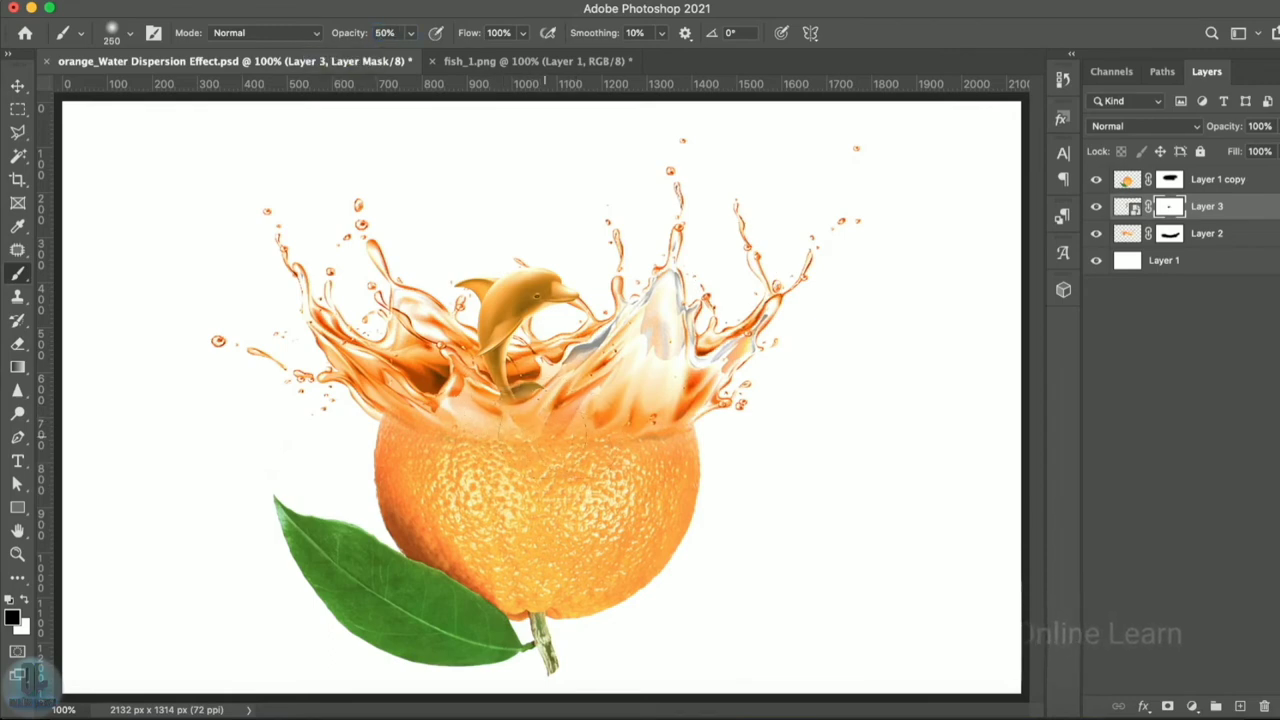
{"action": "left_click", "coordinate": [19, 86]}
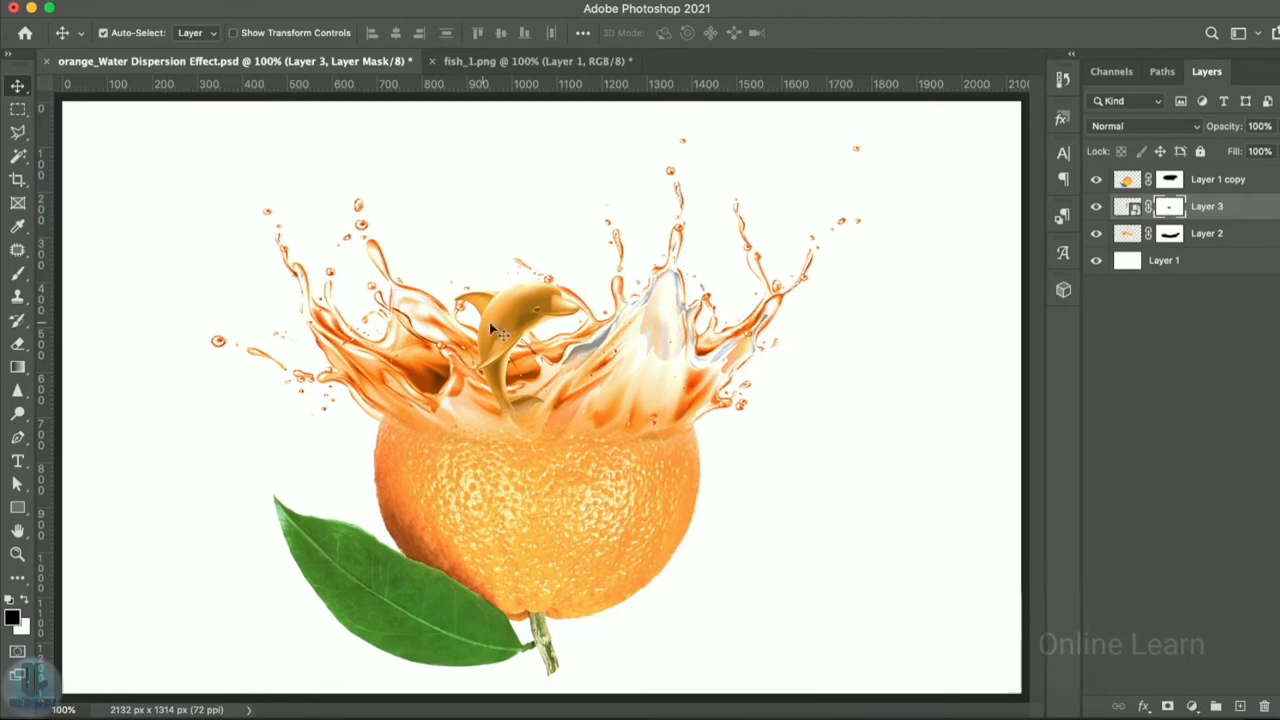
- Paint black at 100% opacity on Layer 2's mask to hide the splash over the dolphin's head
{"action": "left_click", "coordinate": [1170, 233]}
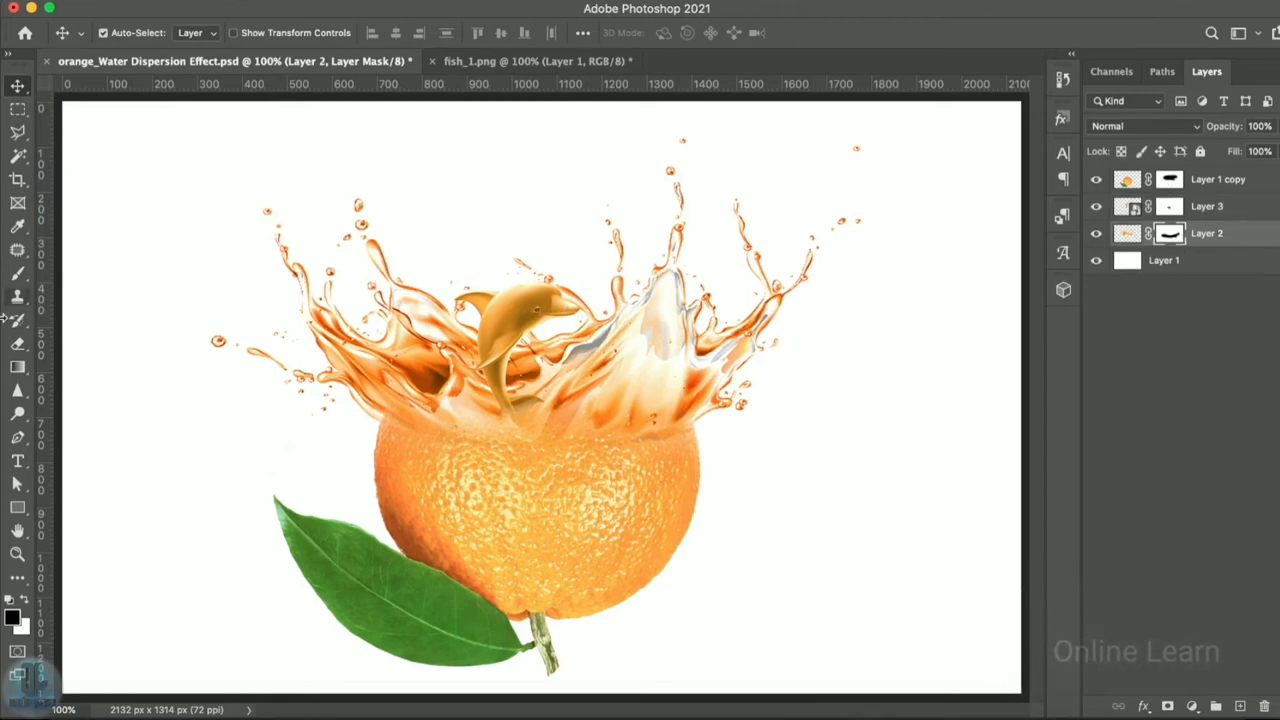
{"action": "left_click", "coordinate": [17, 273]}
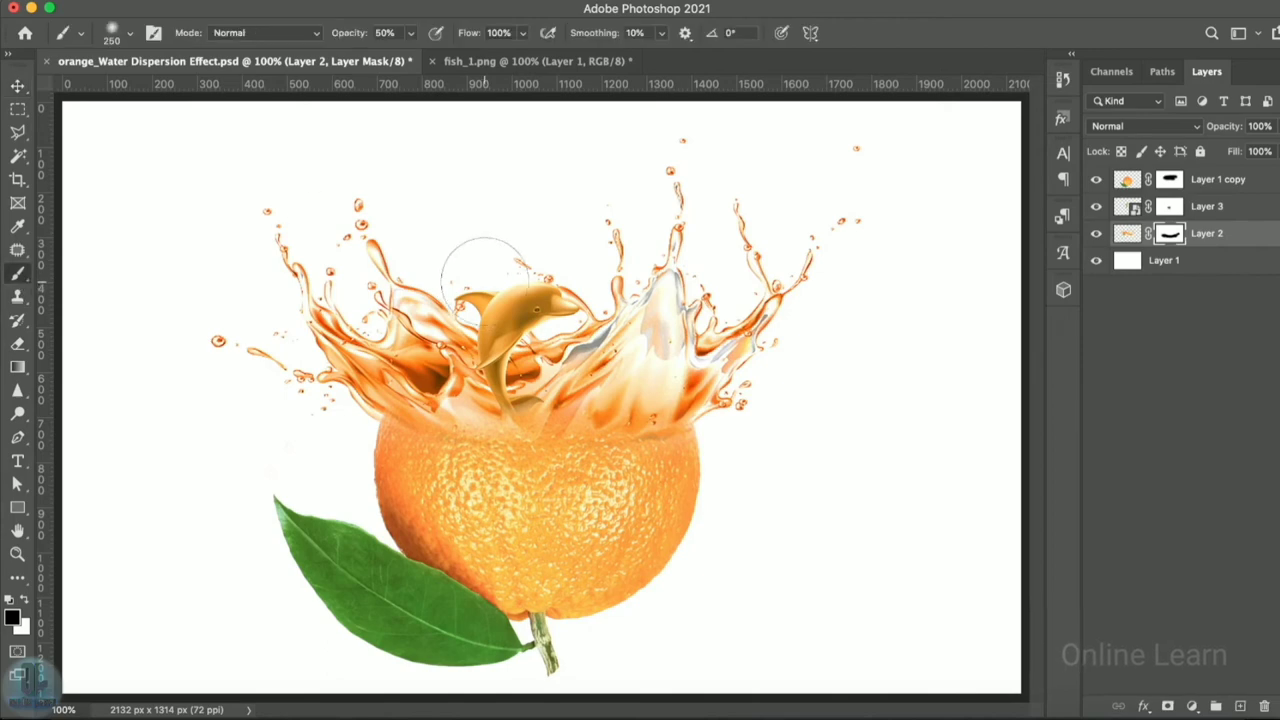
{"action": "left_click", "coordinate": [385, 32]}
{"action": "type", "text": "100"}
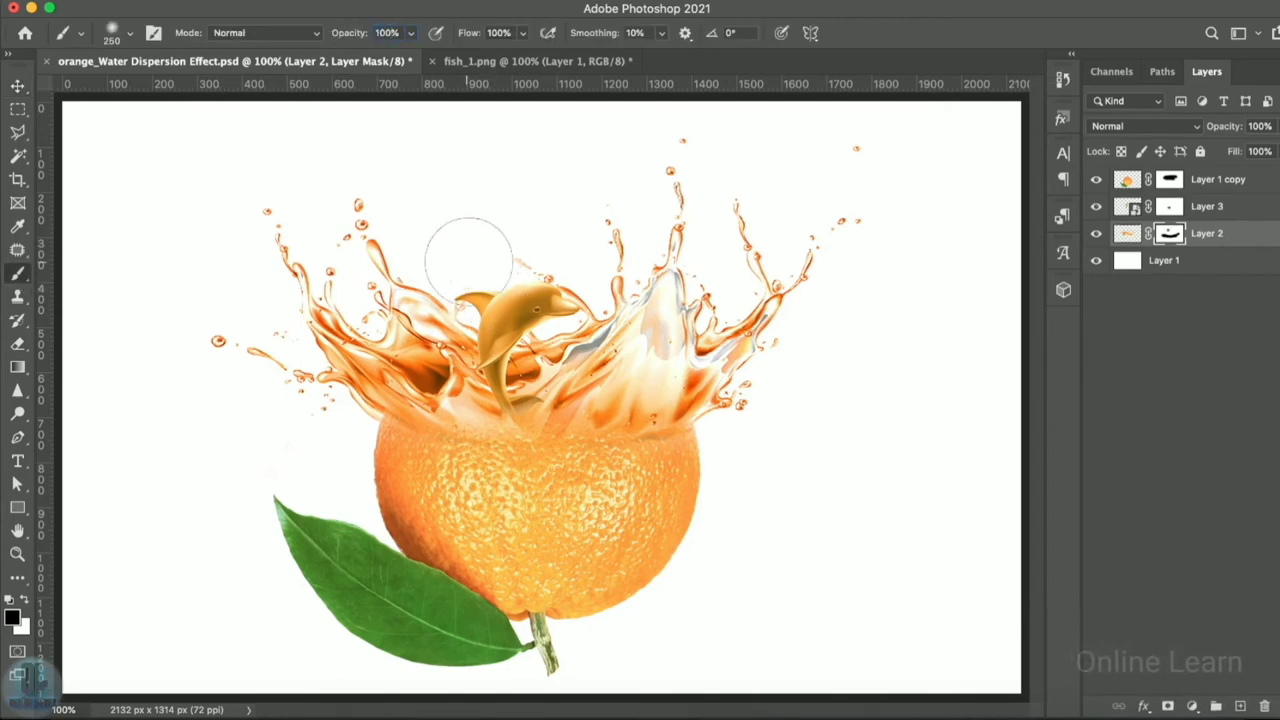
{"action": "mouse_move", "coordinate": [497, 292]}
{"action": "left_mouse_down"}
{"action": "mouse_move", "coordinate": [586, 288]}
{"action": "mouse_move", "coordinate": [565, 292]}
{"action": "left_mouse_up"}
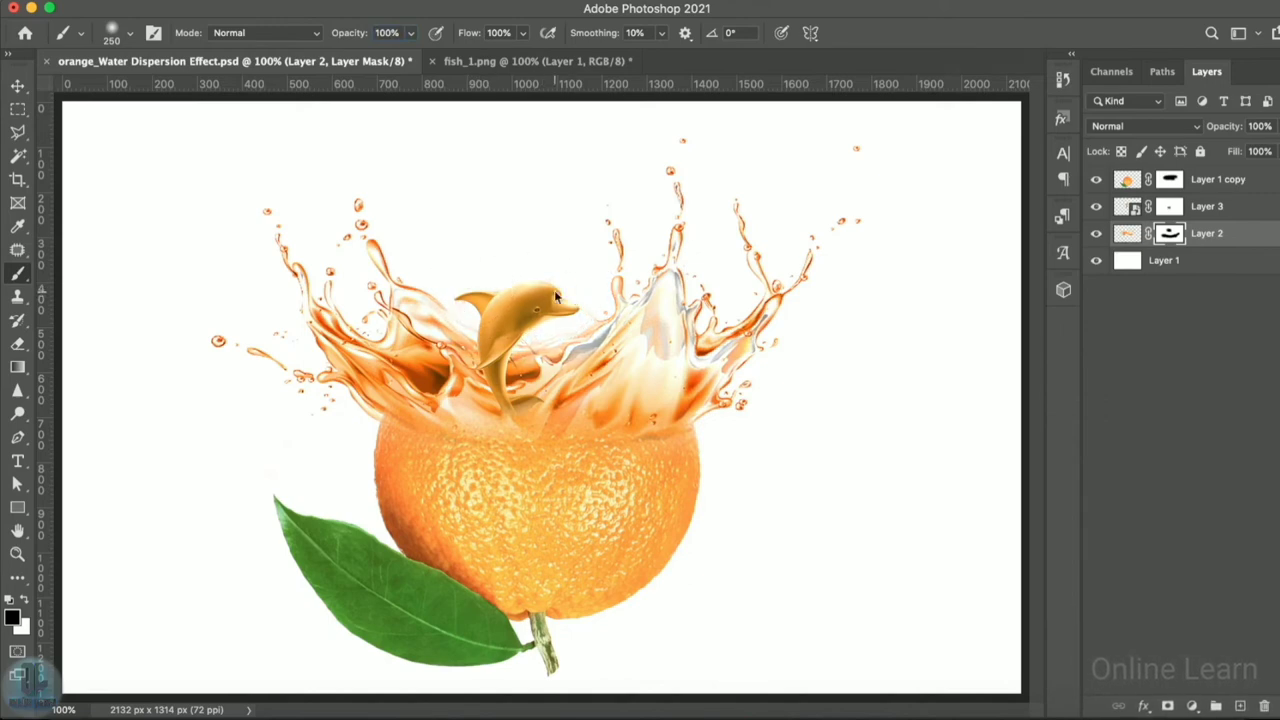
{"action": "key", "text": "v"}
{"action": "left_click", "coordinate": [505, 310]}
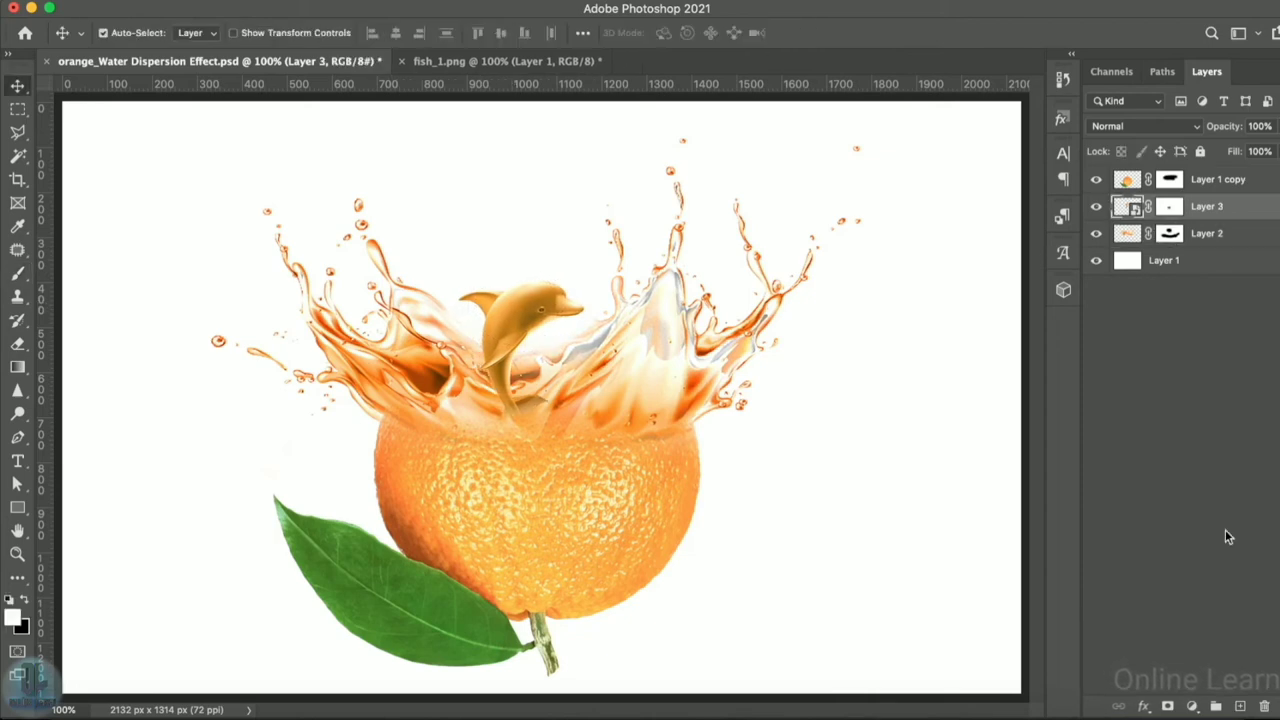
- Apply Levels to the dolphin layer, nudging the midtone slider slightly
{"action": "left_click", "coordinate": [233, 3]}
{"action": "mouse_move", "coordinate": [254, 36]}
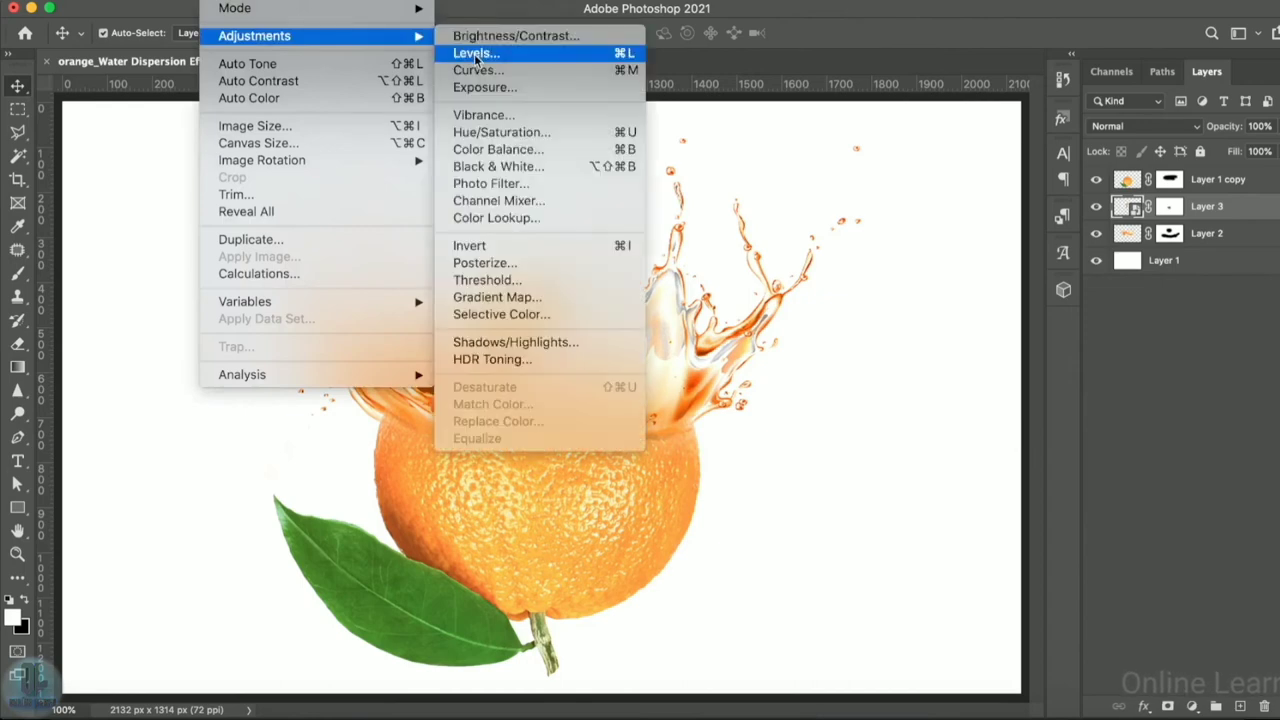
{"action": "left_click", "coordinate": [476, 53]}
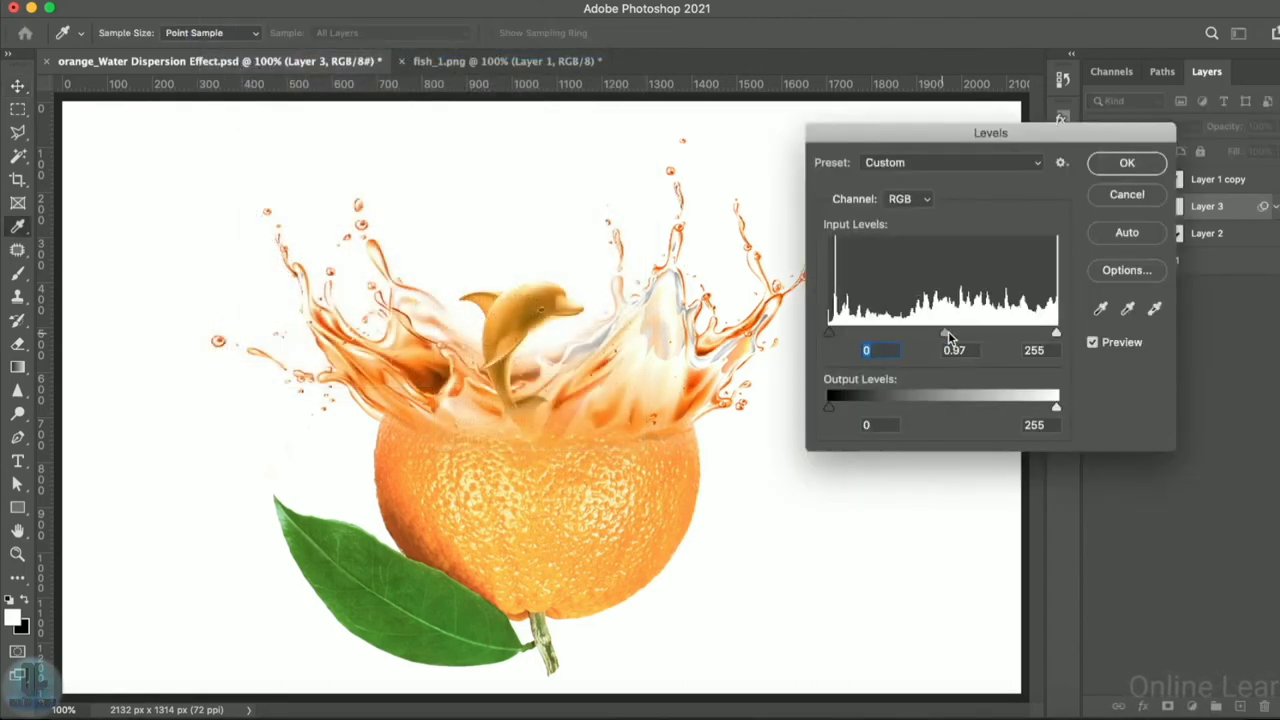
{"action": "left_click_drag", "start_coordinate": [948, 338], "coordinate": [954, 334]}
{"action": "key", "text": "Return"}
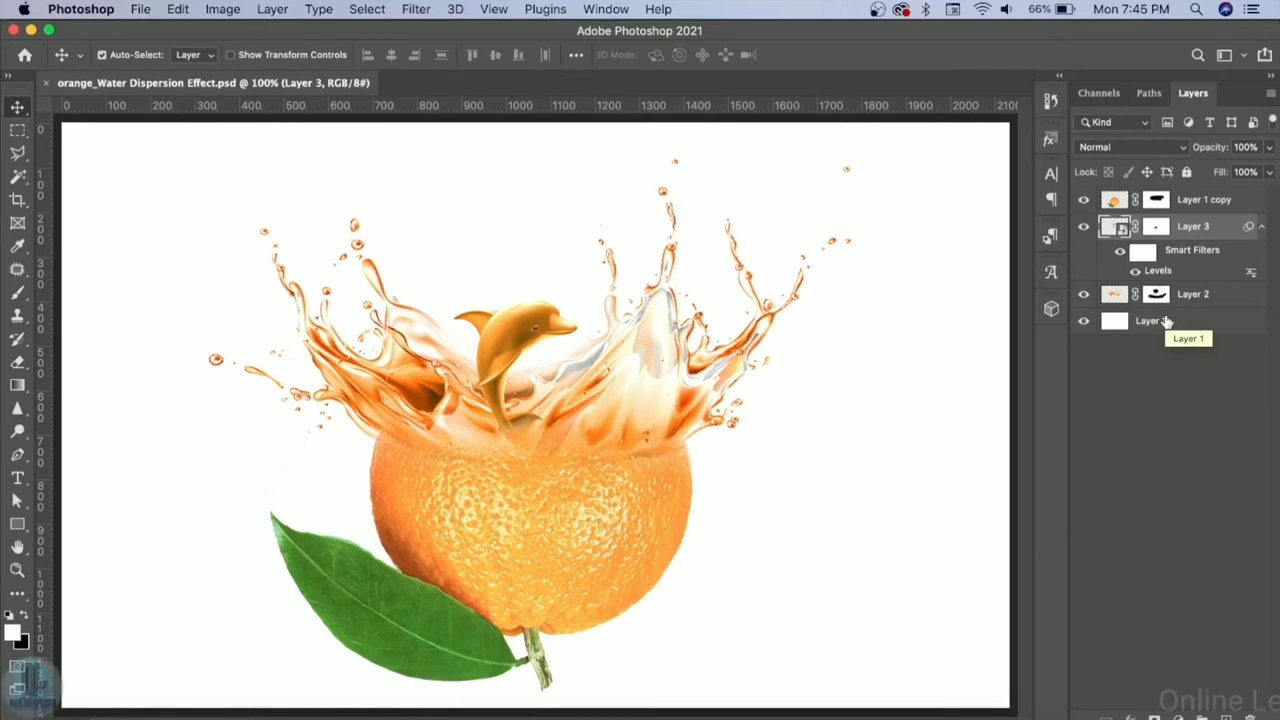
- Add a Gradient fill layer above Layer 1 with its first stop sampled light orange from the orange
{"action": "left_click", "coordinate": [1166, 321]}
{"action": "left_click", "coordinate": [1180, 716]}
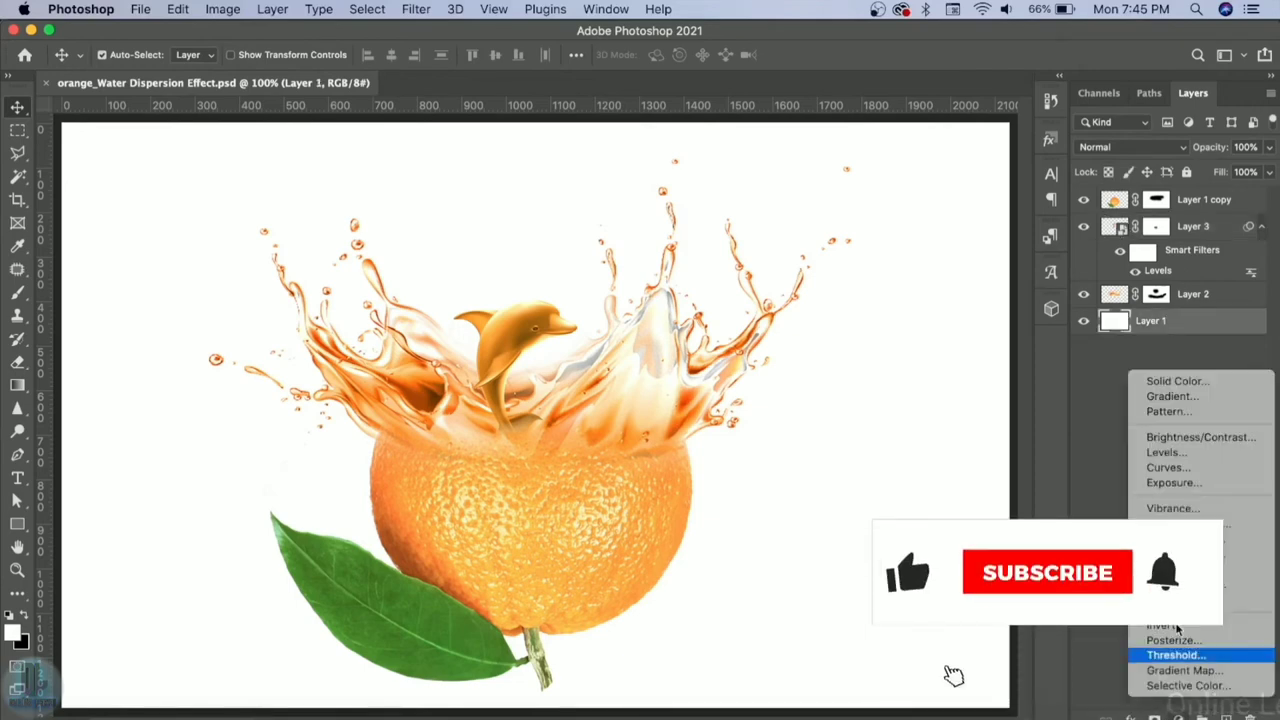
{"action": "left_click", "coordinate": [1191, 398]}
{"action": "left_click", "coordinate": [768, 258]}
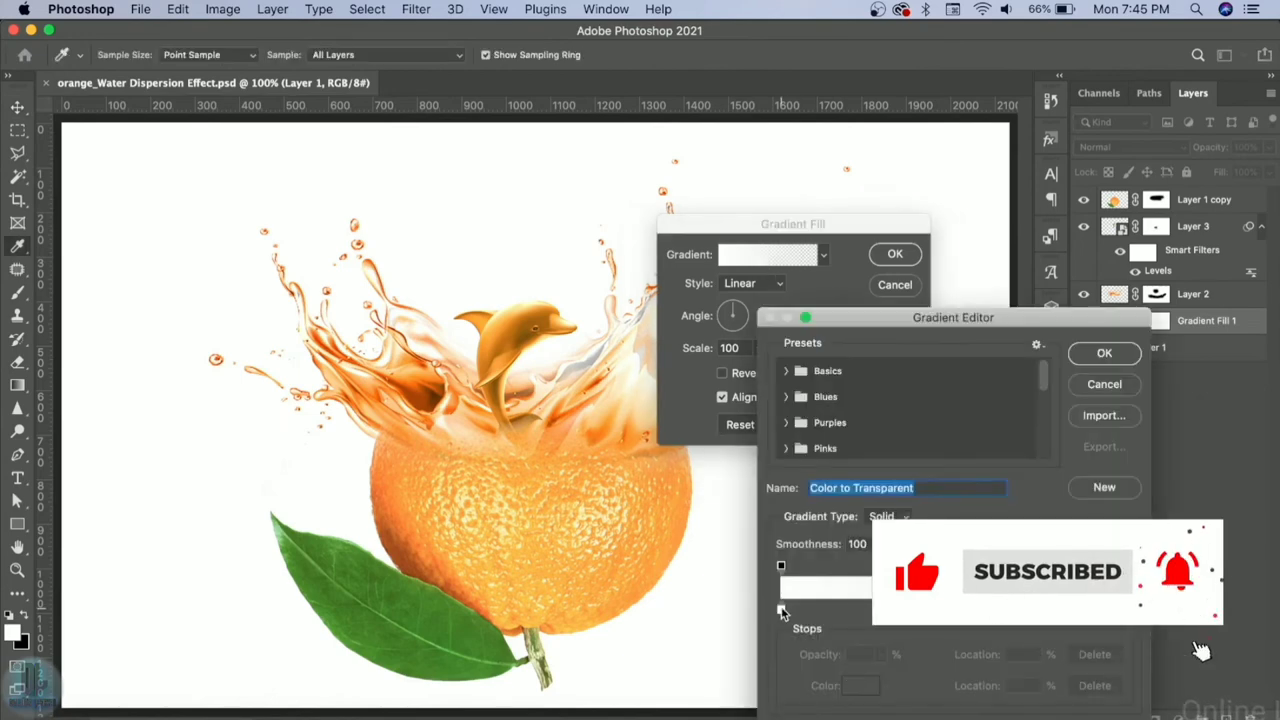
{"action": "left_click", "coordinate": [781, 610]}
{"action": "left_click", "coordinate": [860, 688]}
{"action": "left_click", "coordinate": [490, 514]}
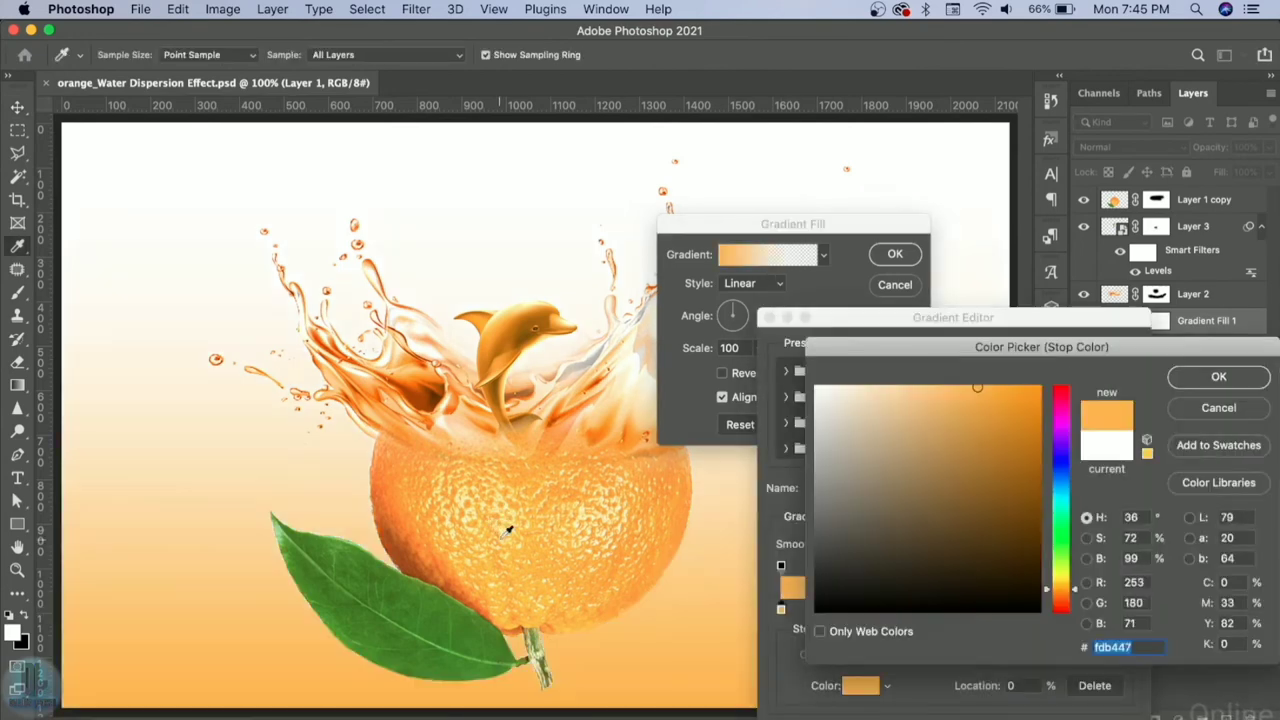
{"action": "key", "text": "Return"}
- Move the gradient colour midpoint to 27%, make the gradient radial and reversed, and commit
{"action": "left_click", "coordinate": [1124, 566]}
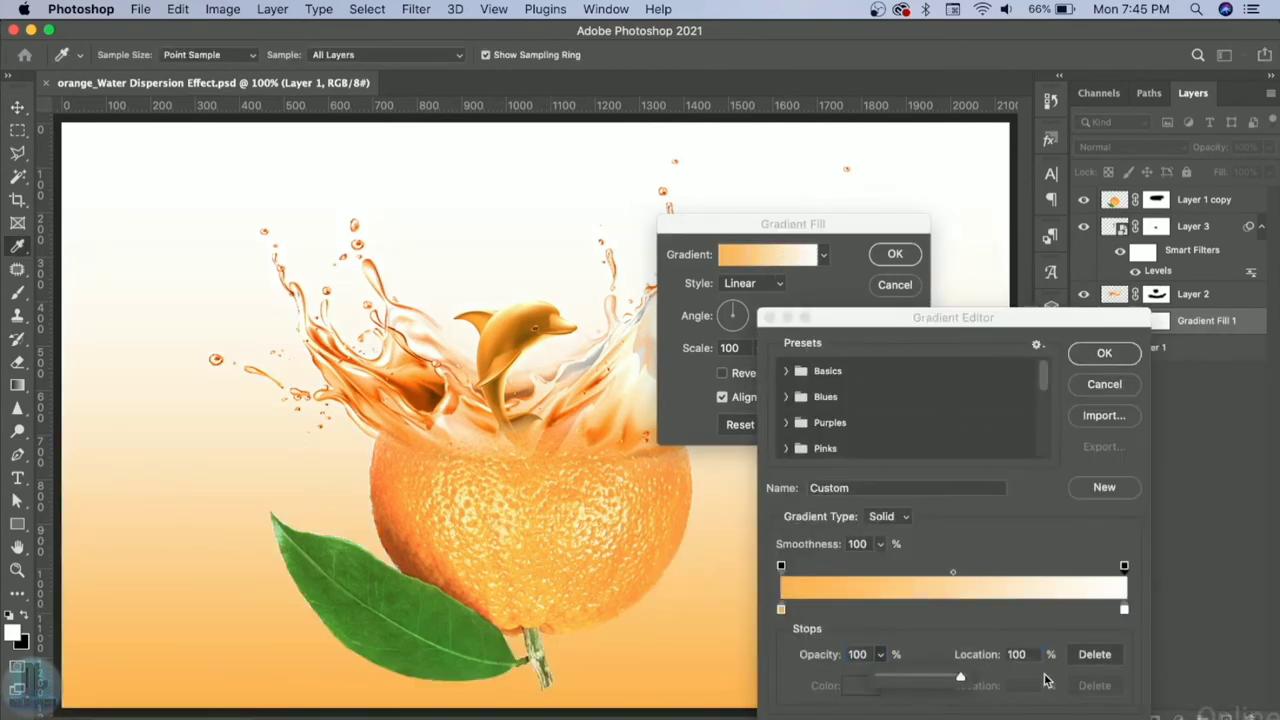
{"action": "left_click", "coordinate": [1124, 609]}
{"action": "left_click_drag", "start_coordinate": [953, 602], "coordinate": [873, 602]}
{"action": "left_click", "coordinate": [1104, 353]}
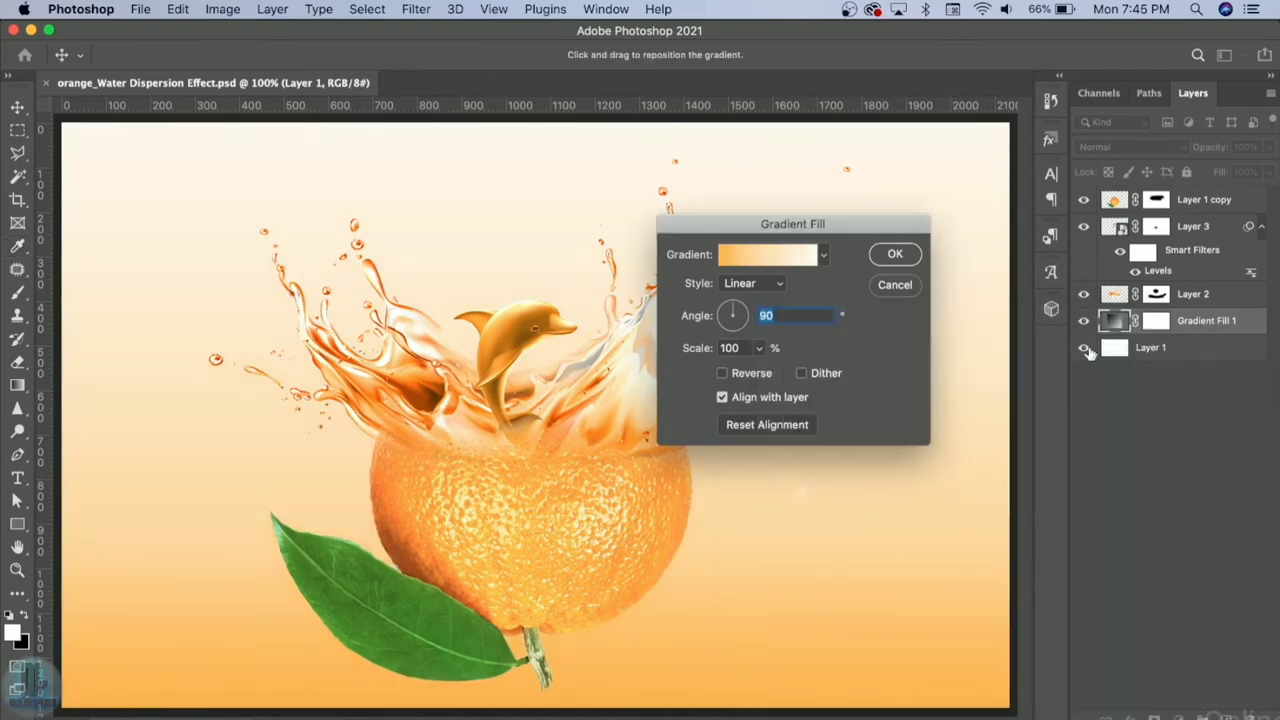
{"action": "left_click", "coordinate": [744, 283]}
{"action": "left_click", "coordinate": [741, 293]}
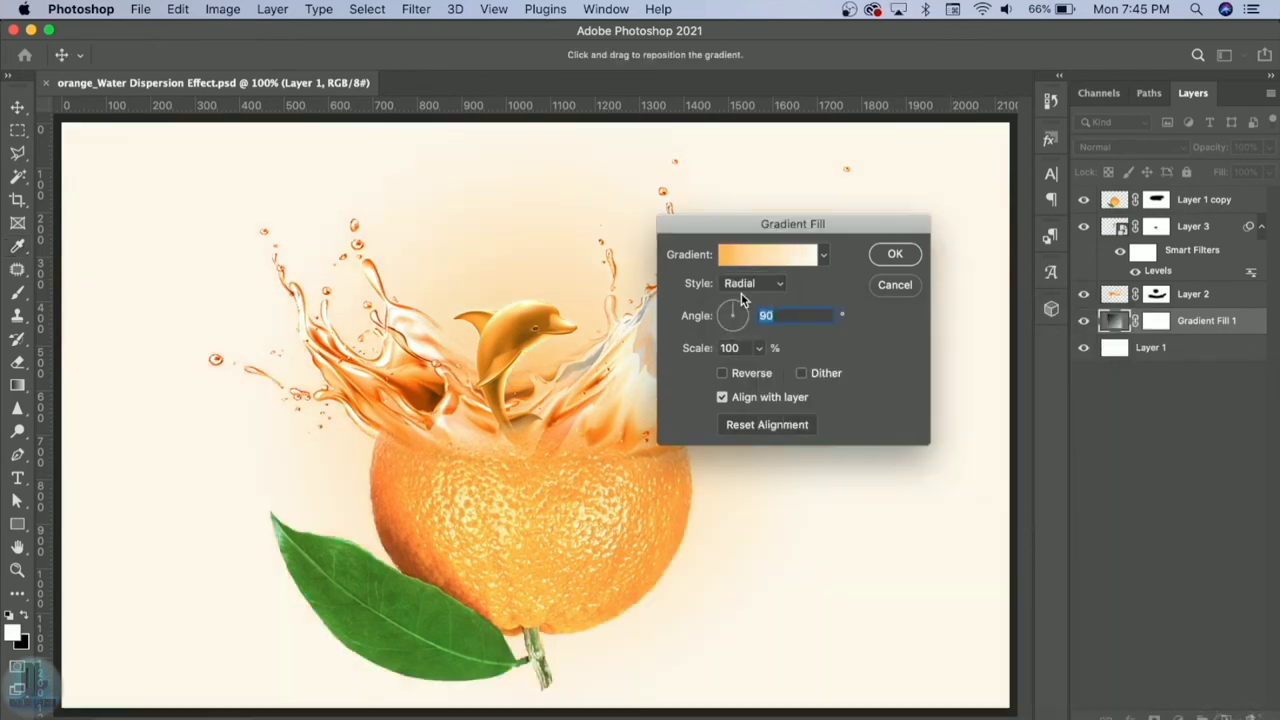
{"action": "left_click", "coordinate": [722, 373]}
{"action": "left_click", "coordinate": [745, 327]}
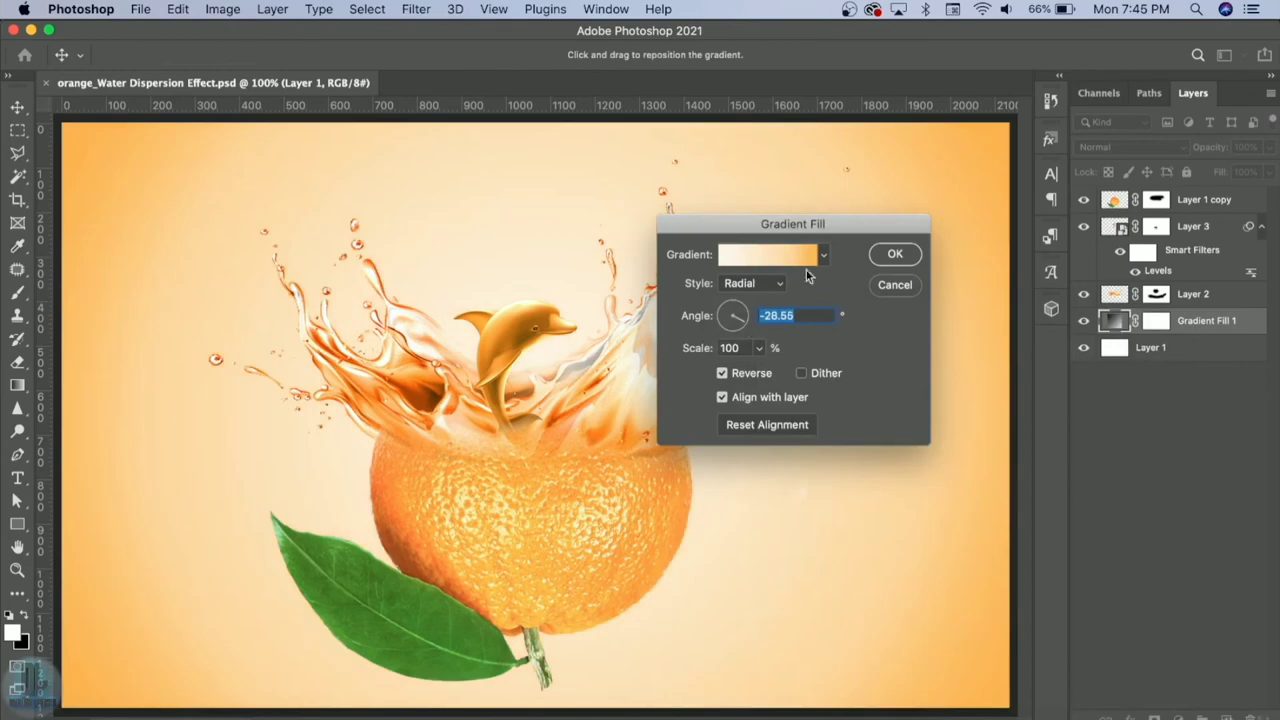
{"action": "left_click", "coordinate": [792, 262]}
{"action": "key", "text": "Return"}
{"action": "key", "text": "Return"}
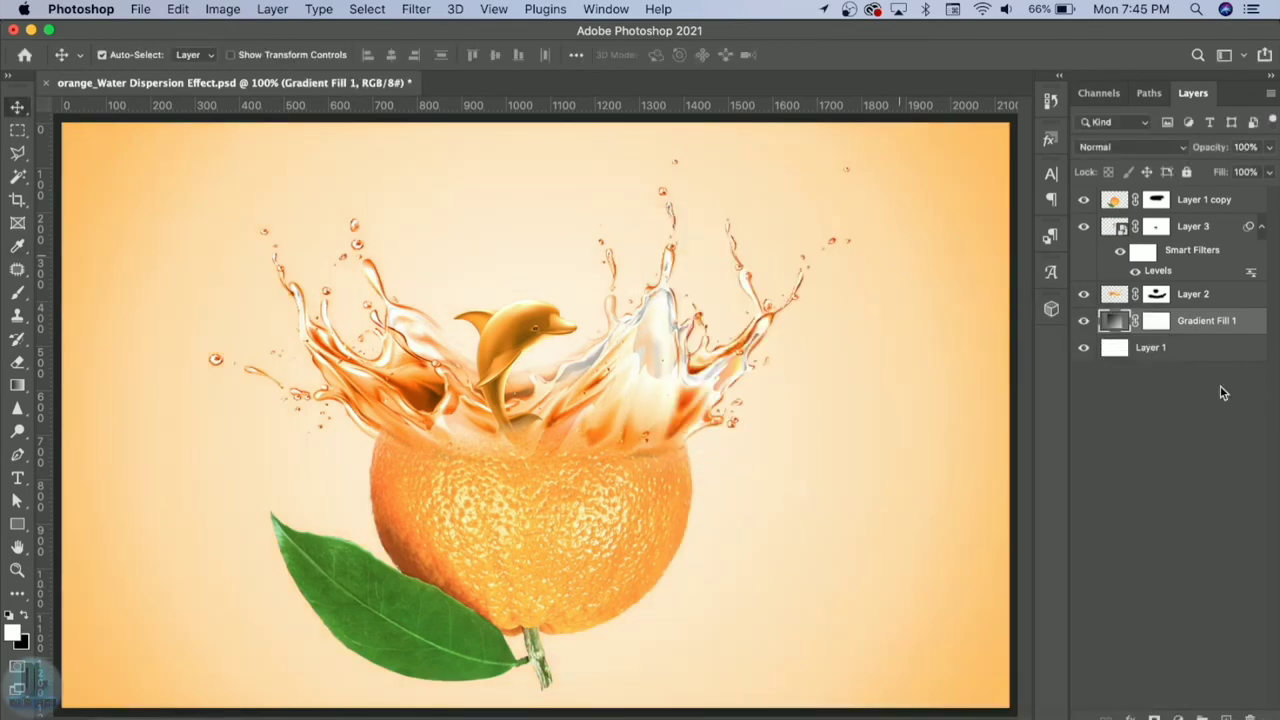